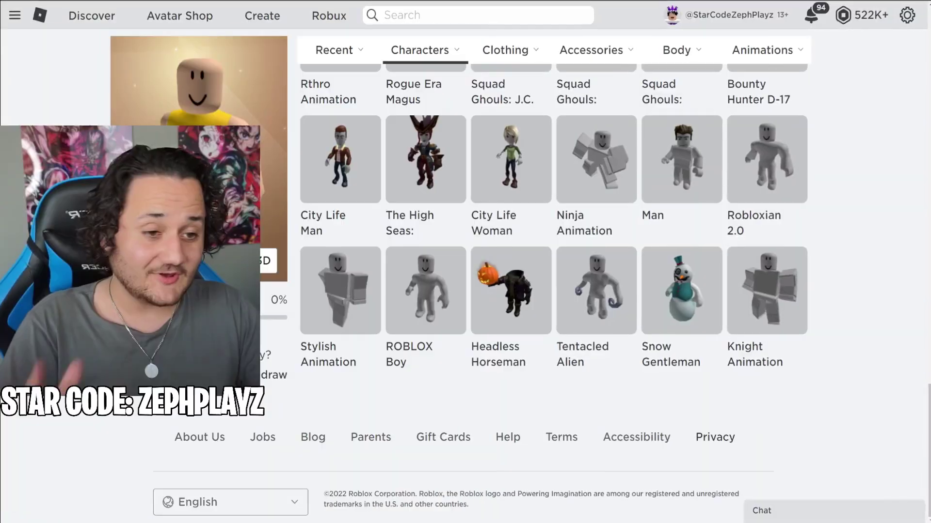
Open the avatar's body scale settings and look over the skin tone palette.
scroll(557, 233, up, 20)
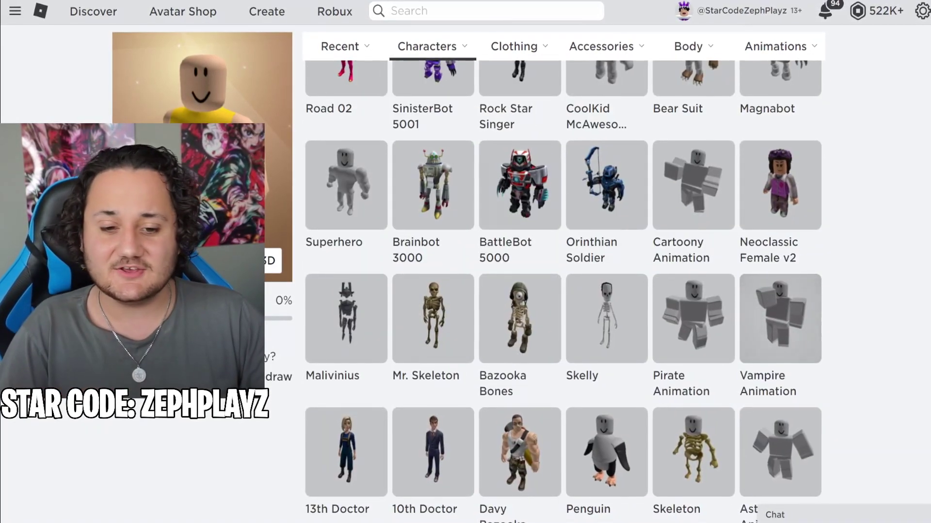
mouse_move(688, 46)
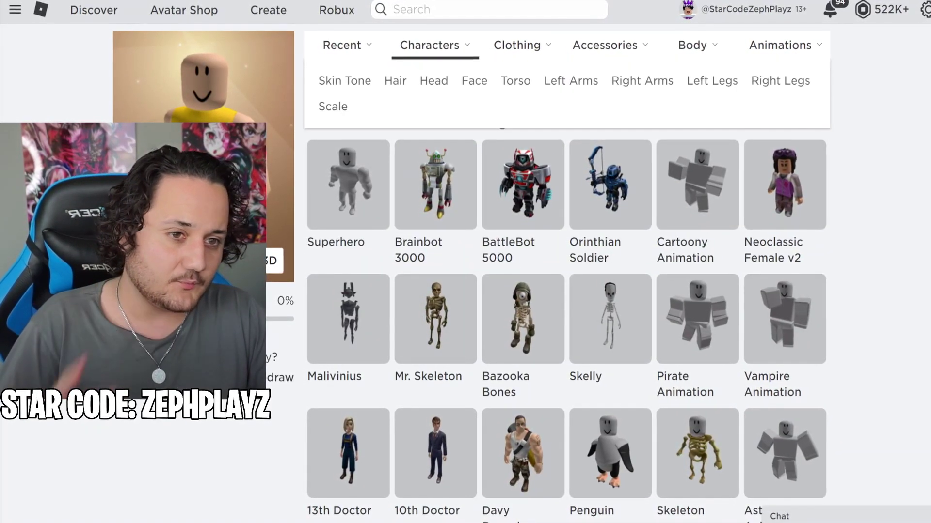
click(332, 104)
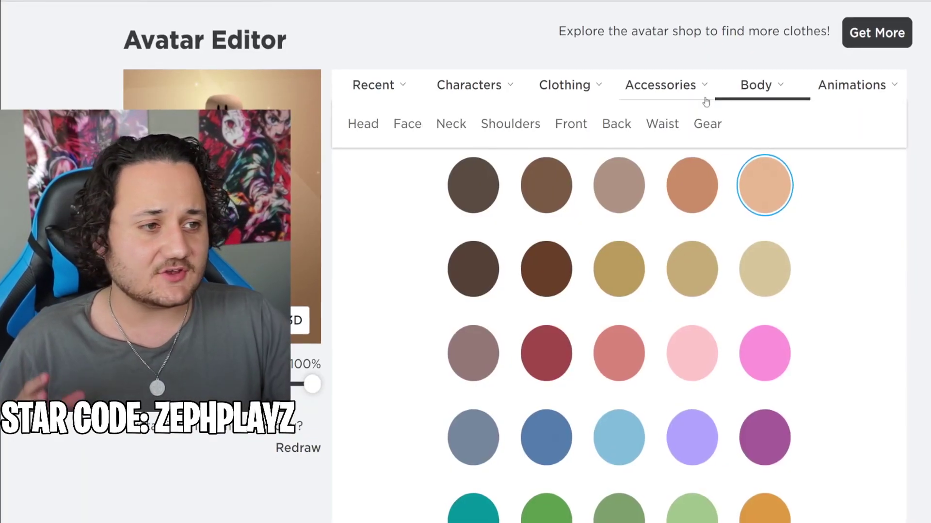
scroll(804, 344, down, 5)
scroll(694, 50, up, 4)
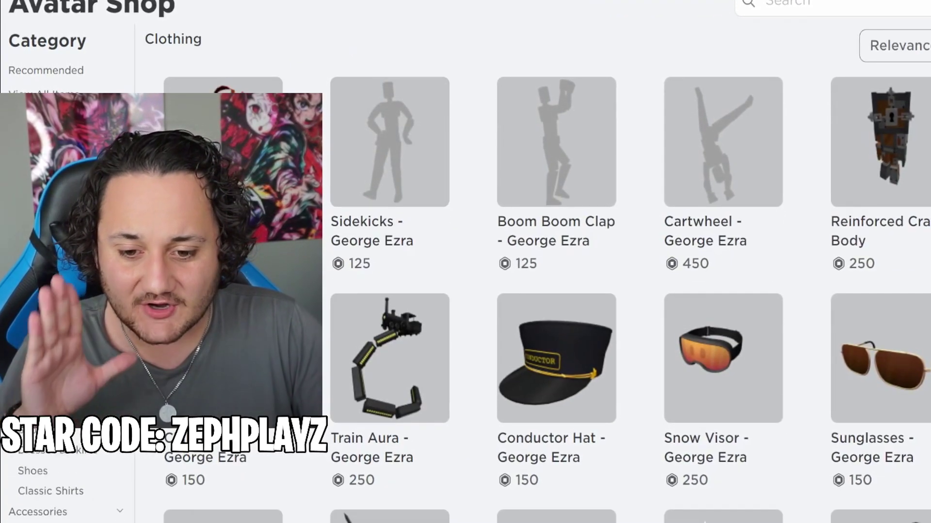
Open the Classic Shirts category in the Avatar Shop, search it for "obunga" and browse the results.
click(68, 468)
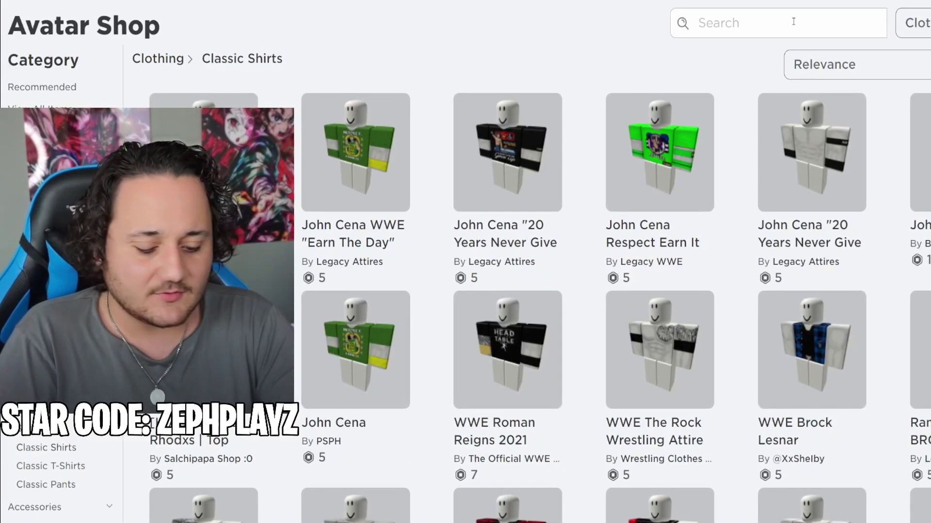
click(801, 20)
text(obunga)
key(Return)
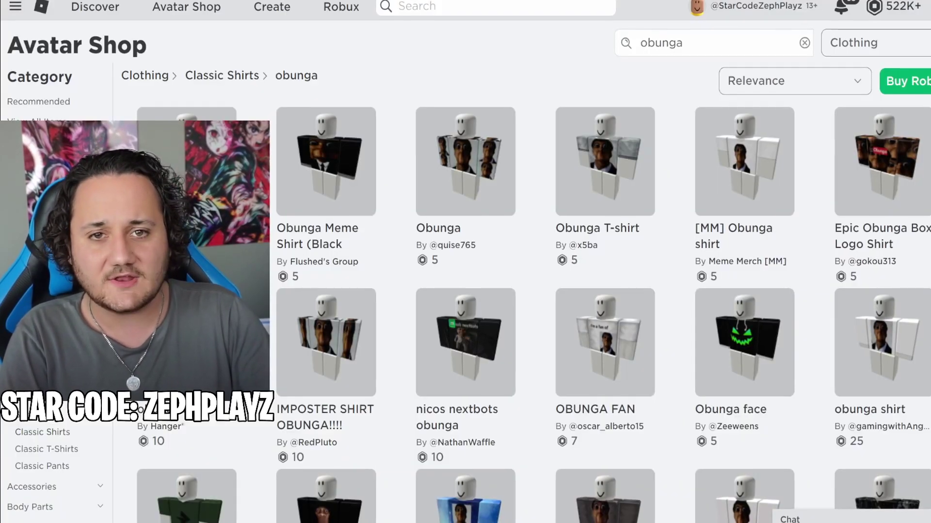
scroll(533, 291, down, 15)
scroll(533, 291, down, 2)
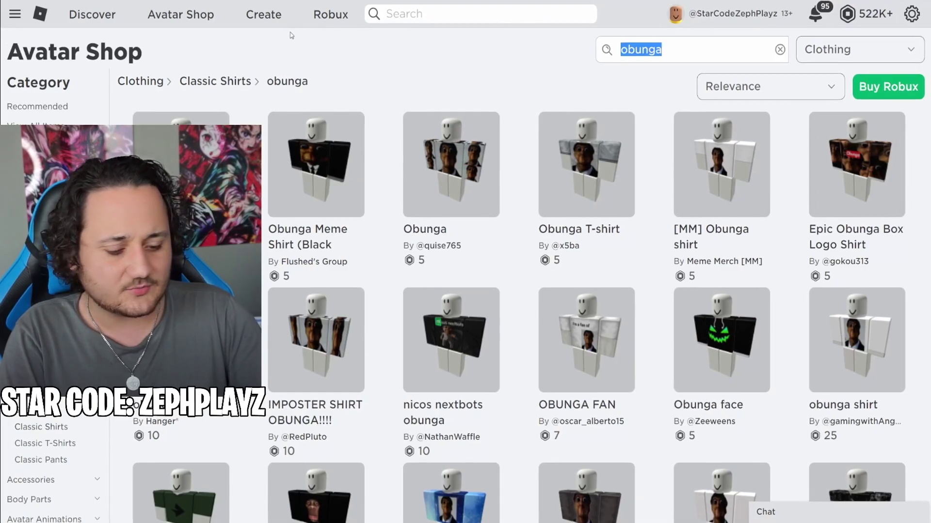
Search the classic shirts for "suit" and buy the [+] Black Suit shirt by The Iron Cafe for 5 Robux.
text(suit)
key(Return)
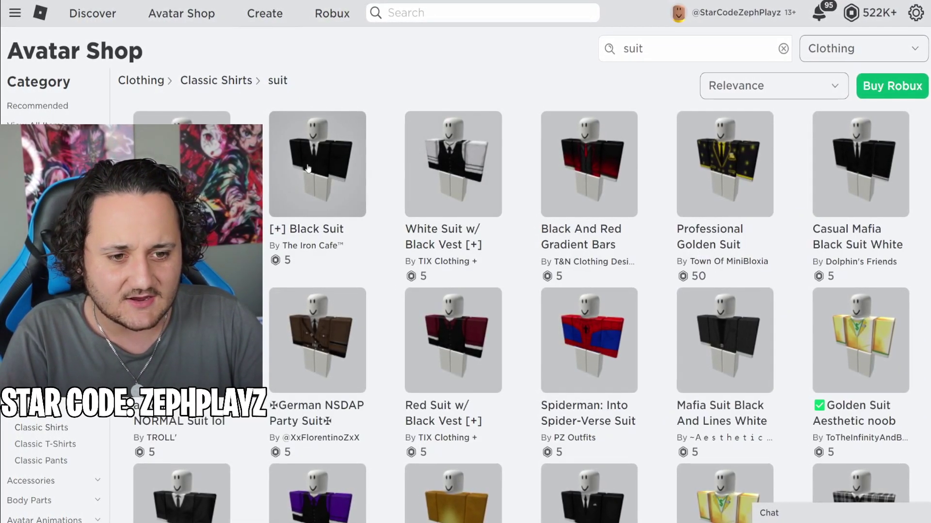
click(307, 168)
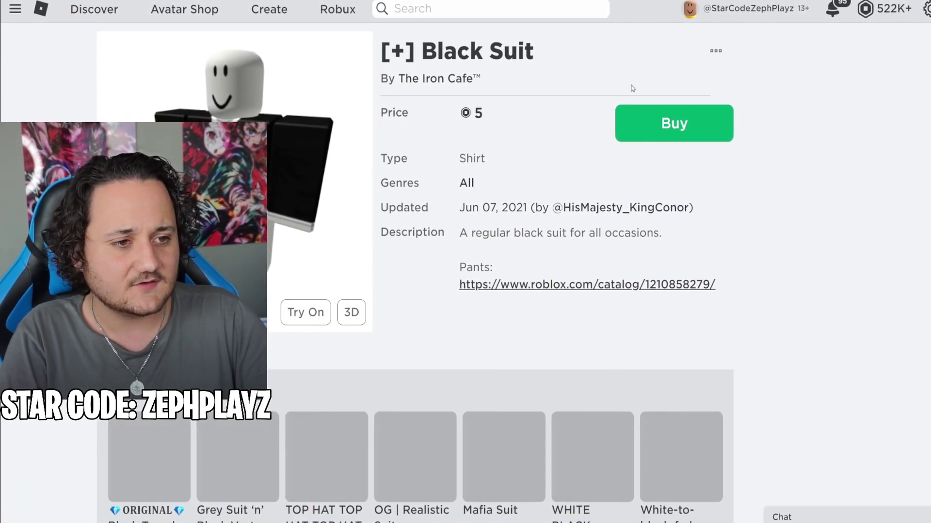
click(649, 121)
Buy the matching [-] Black Suit pants for 5 Robux and put both Black Suit items on the avatar.
click(311, 120)
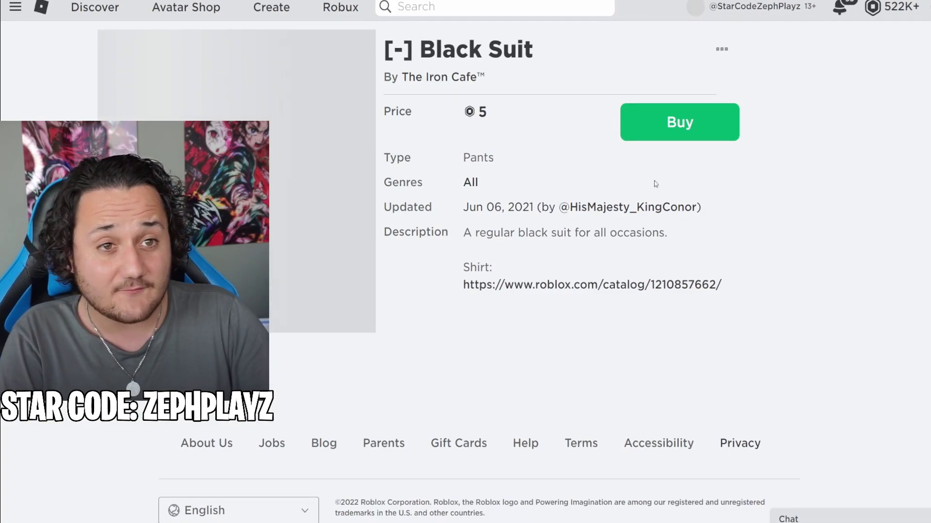
click(650, 121)
click(452, 363)
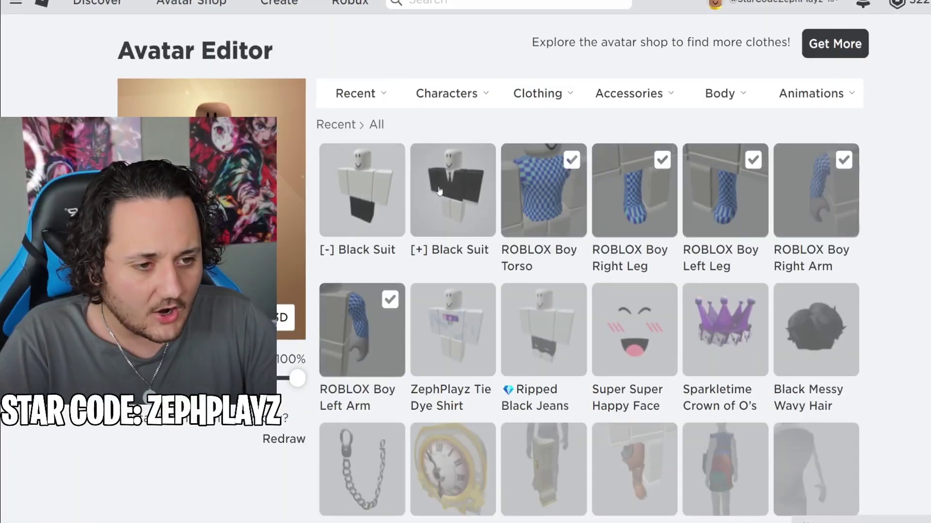
click(439, 191)
click(362, 190)
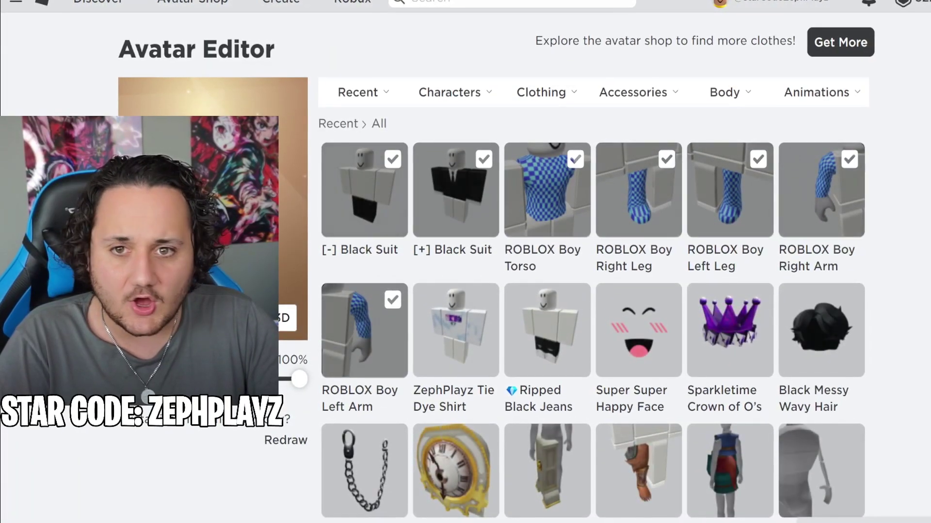
Open the account's profile page and inspect the suited avatar in the 3D preview from several angles.
click(32, 10)
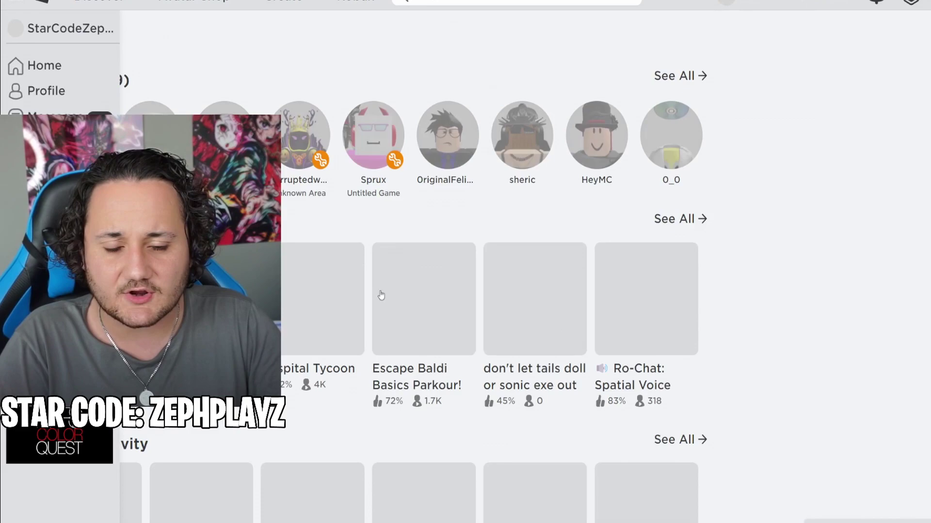
click(376, 289)
scroll(400, 296, down, 3)
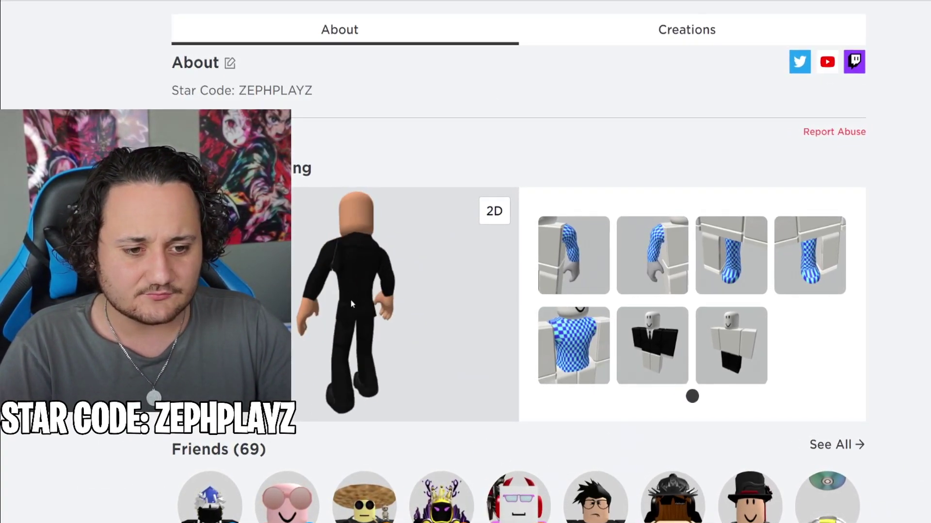
scroll(445, 315, down, 5)
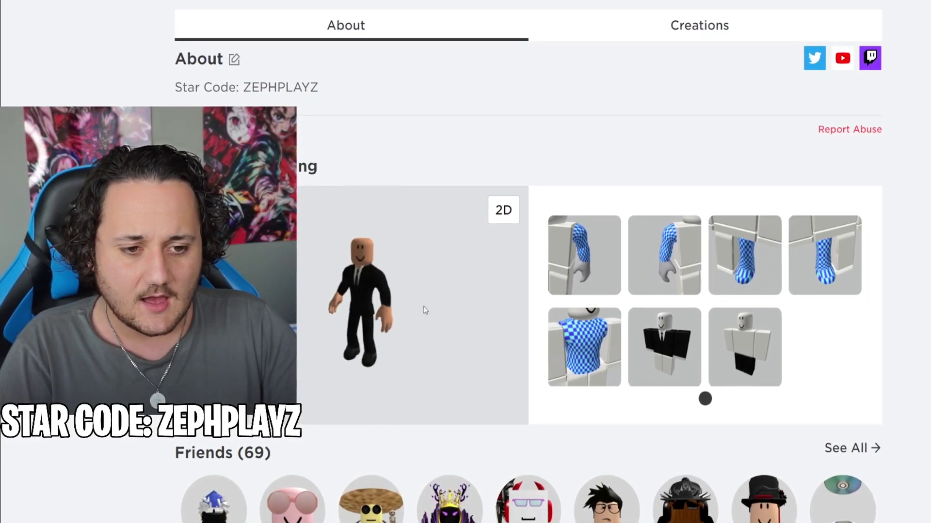
drag(434, 319, 435, 325)
scroll(429, 313, up, 3)
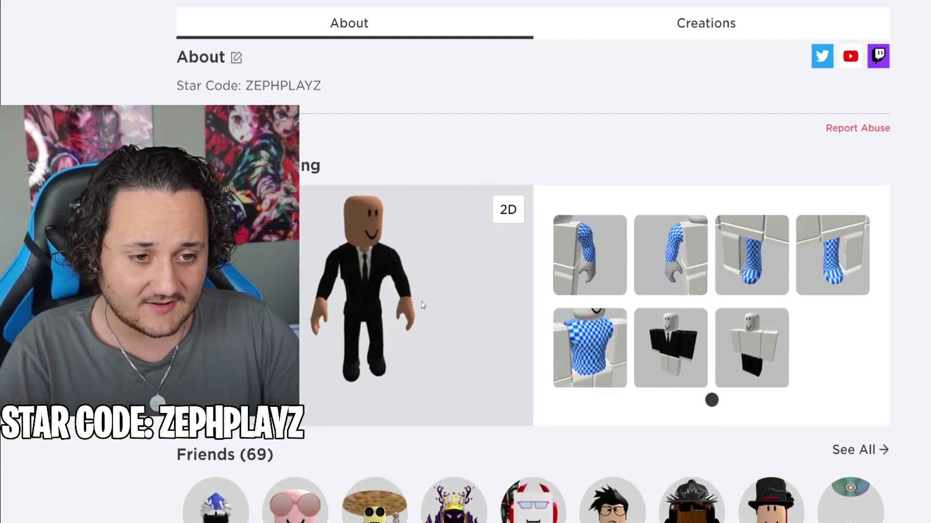
drag(402, 303, 420, 287)
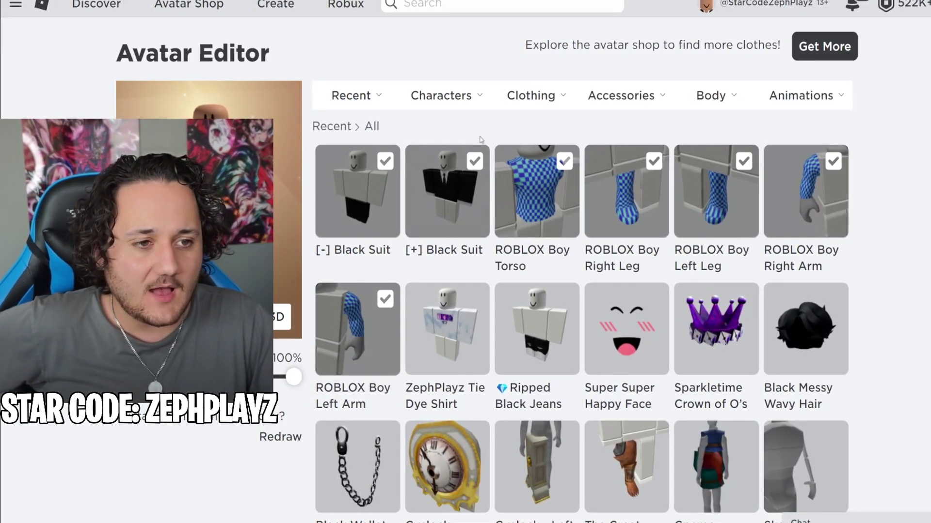
Open the purchased characters, switch to YouTube and skip ahead in the video "Obunga is actually horrifying".
mouse_move(442, 97)
click(376, 141)
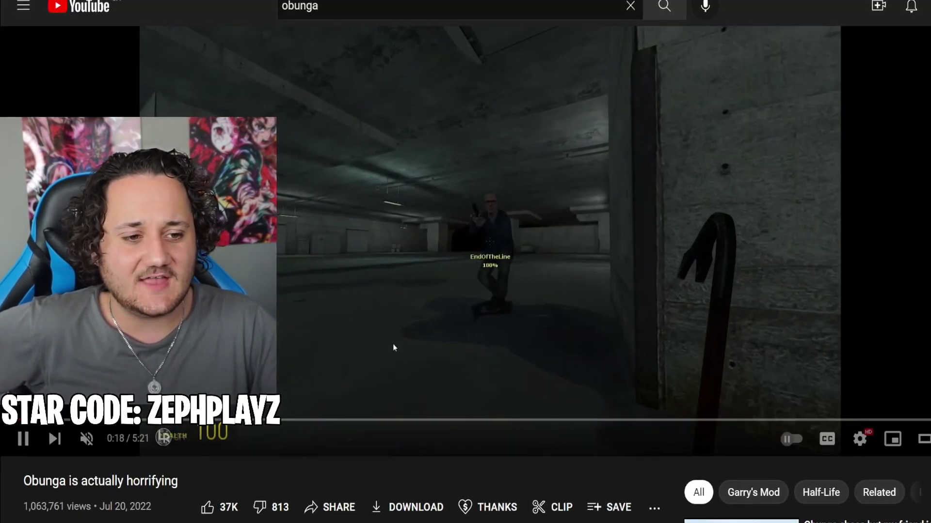
drag(181, 420, 227, 423)
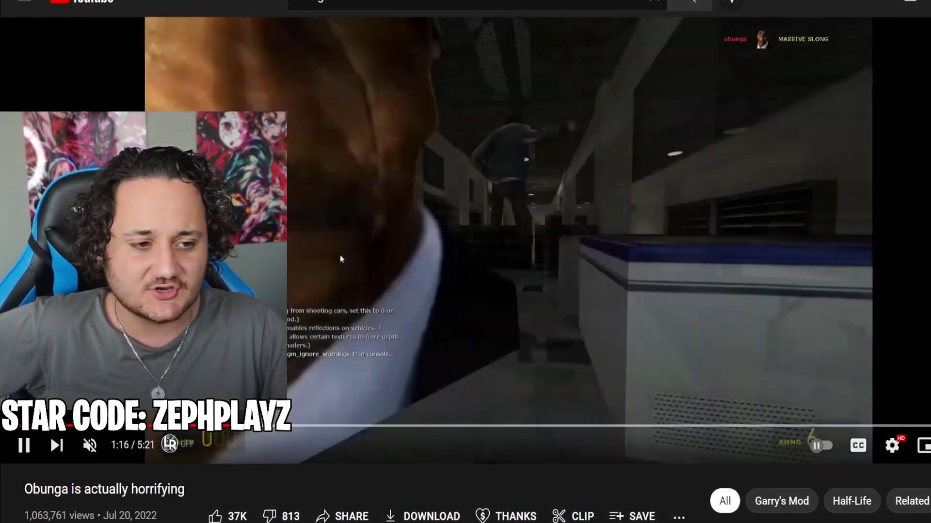
click(339, 260)
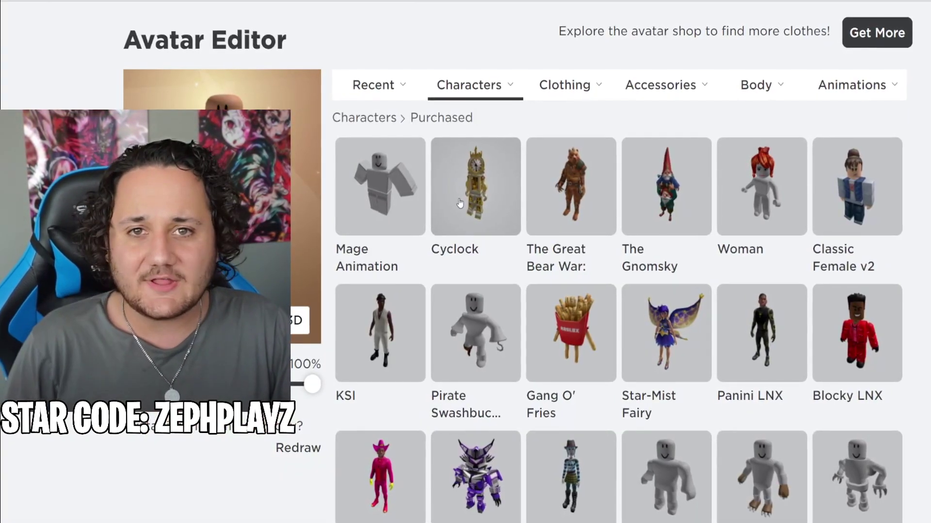
Return to the Avatar Editor, browse the purchased characters and apply the Mage Animation bundle to the avatar.
scroll(486, 233, down, 10)
scroll(505, 247, down, 15)
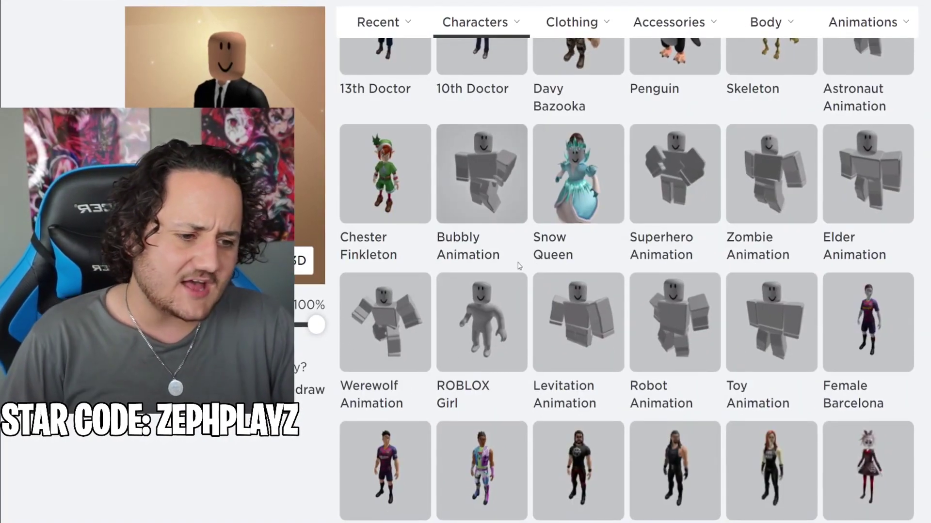
scroll(482, 137, down, 5)
scroll(657, 234, up, 3)
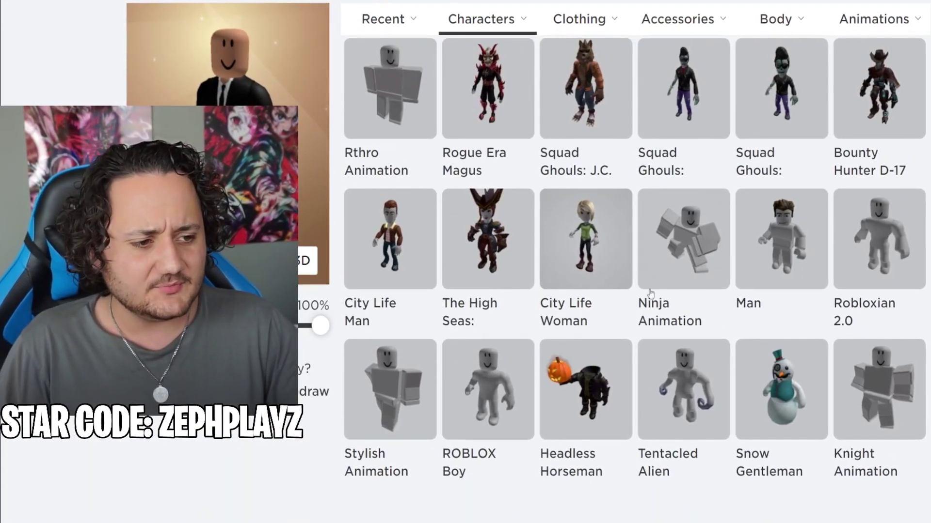
scroll(630, 290, up, 20)
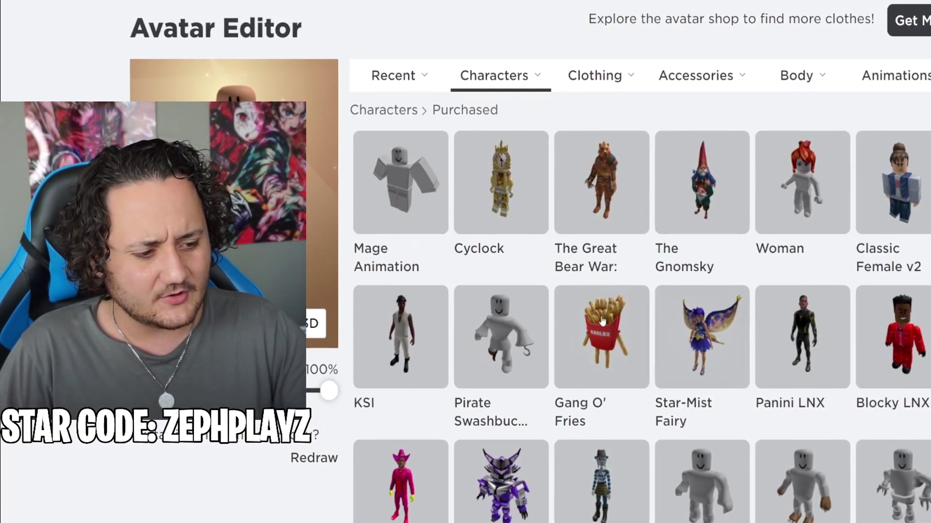
click(404, 175)
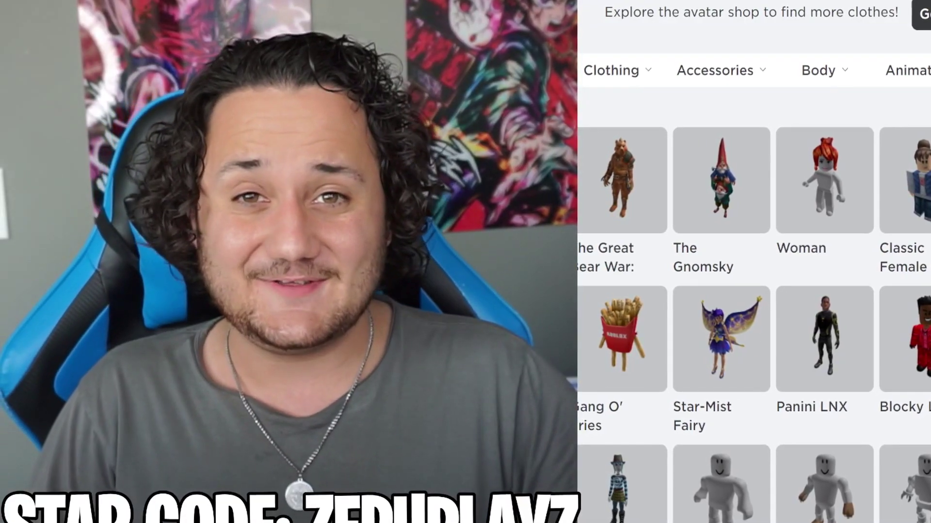
Equip the Narrow head on the avatar from the owned body heads and look over the other available heads.
click(39, 73)
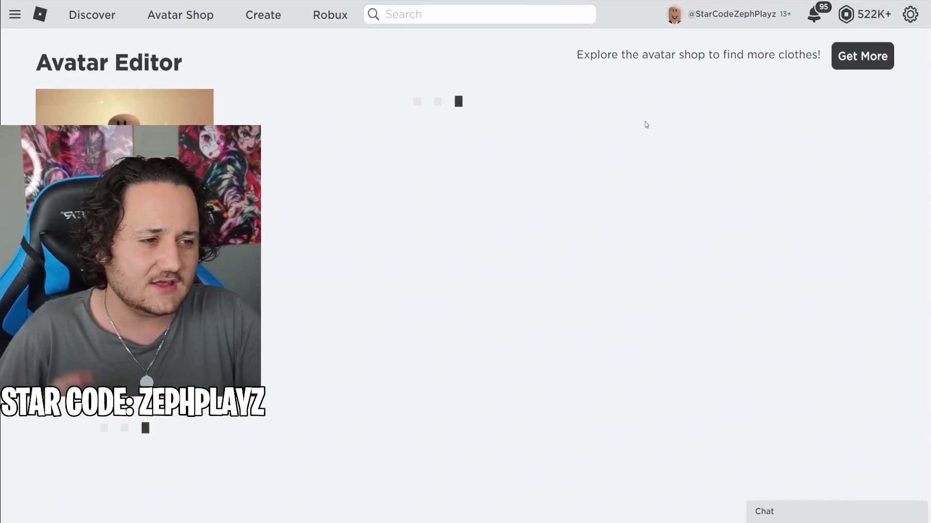
mouse_move(652, 95)
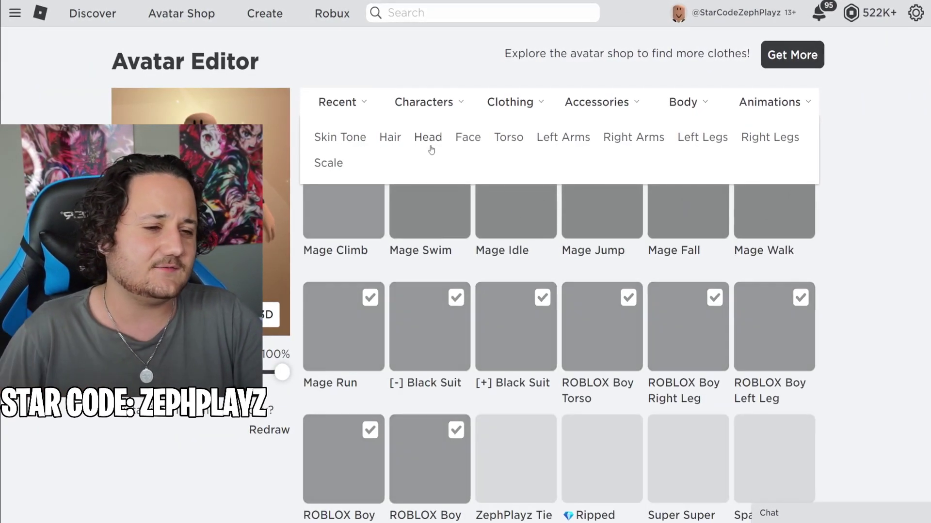
click(426, 138)
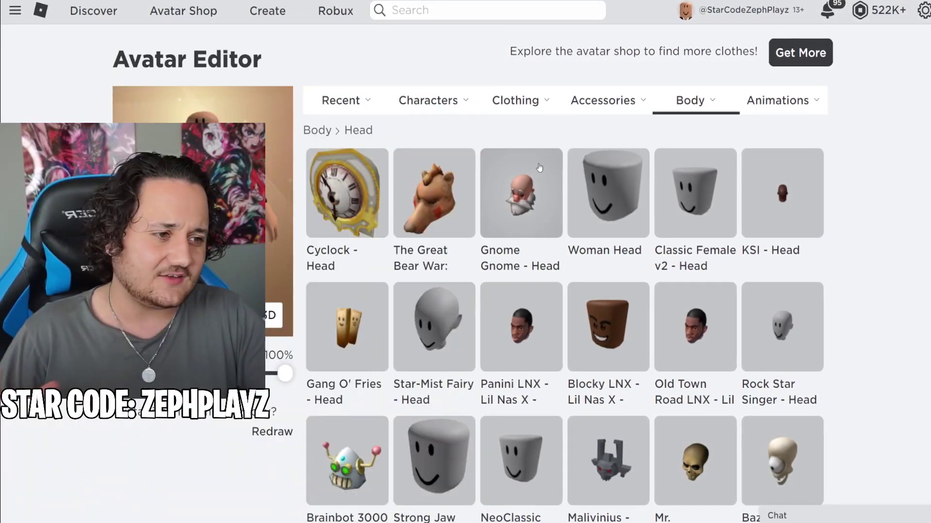
scroll(741, 154, down, 12)
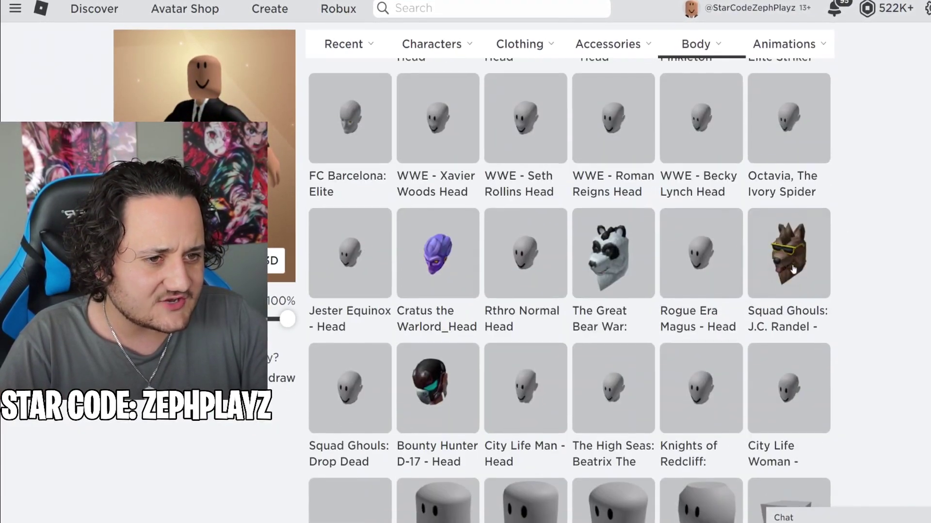
scroll(821, 332, down, 3)
click(528, 379)
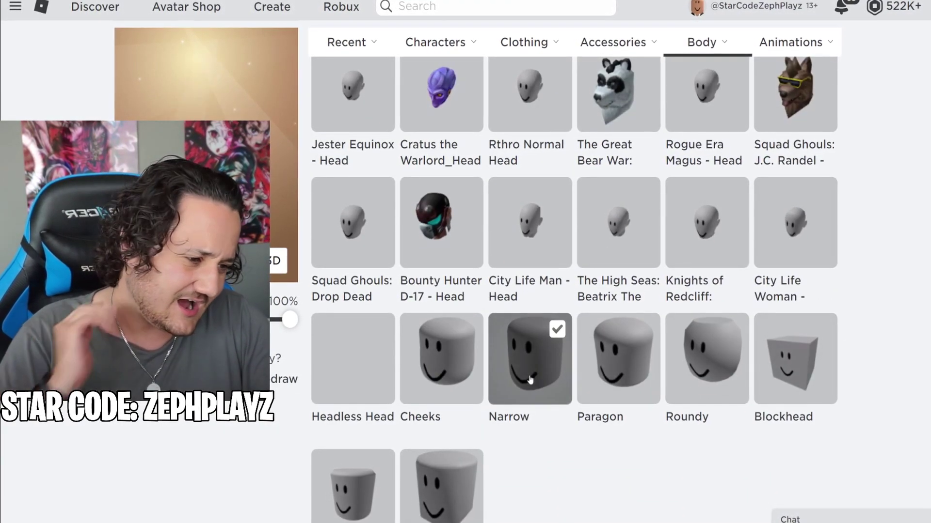
scroll(572, 436, down, 3)
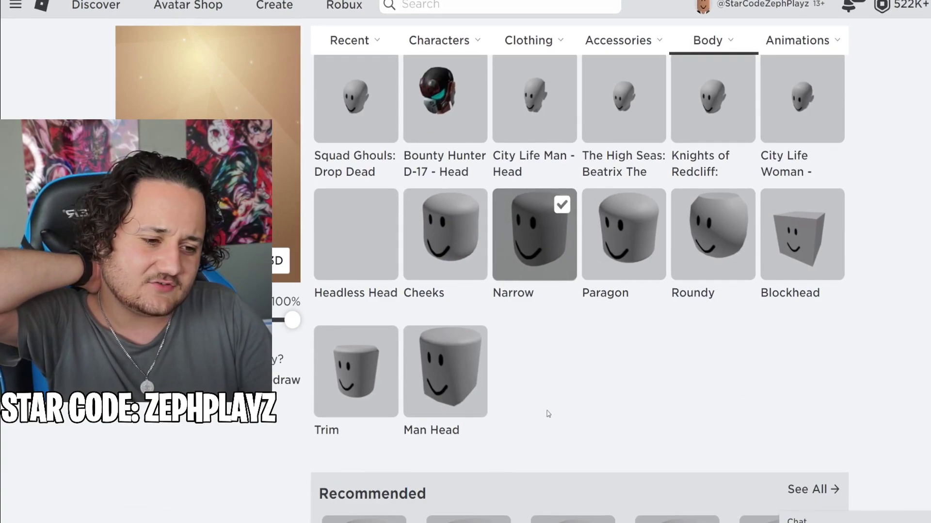
scroll(597, 402, up, 10)
mouse_move(531, 123)
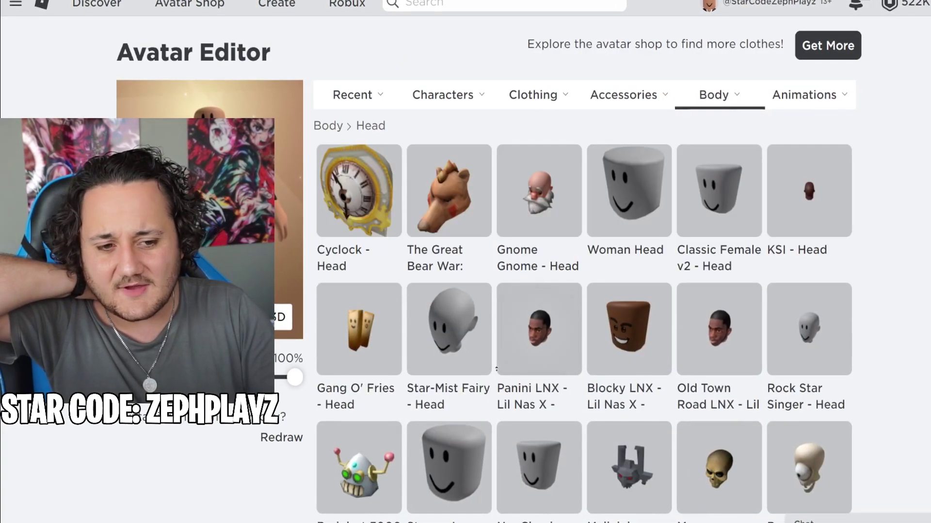
scroll(497, 364, down, 2)
scroll(496, 365, down, 2)
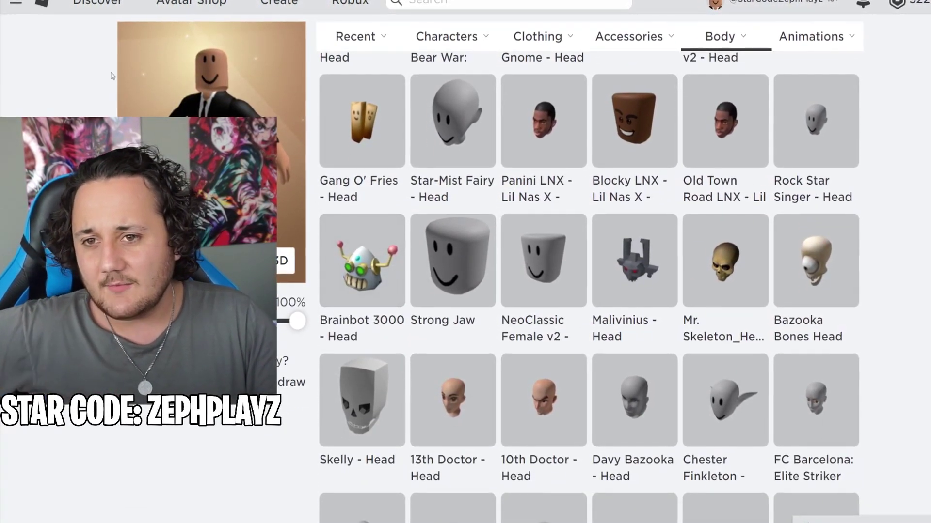
Find the Black Slick Buzzcut among the Avatar Shop's hair items and buy it for 50 Robux.
click(166, 13)
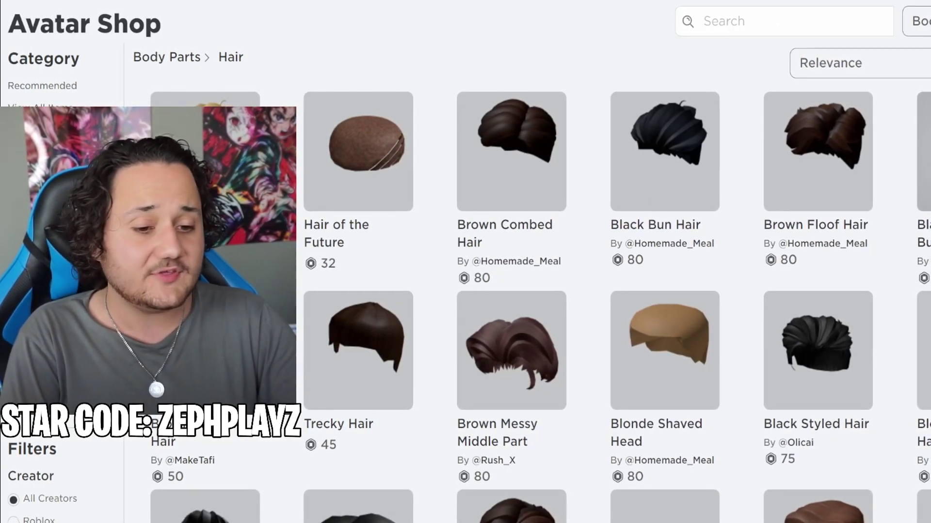
click(919, 196)
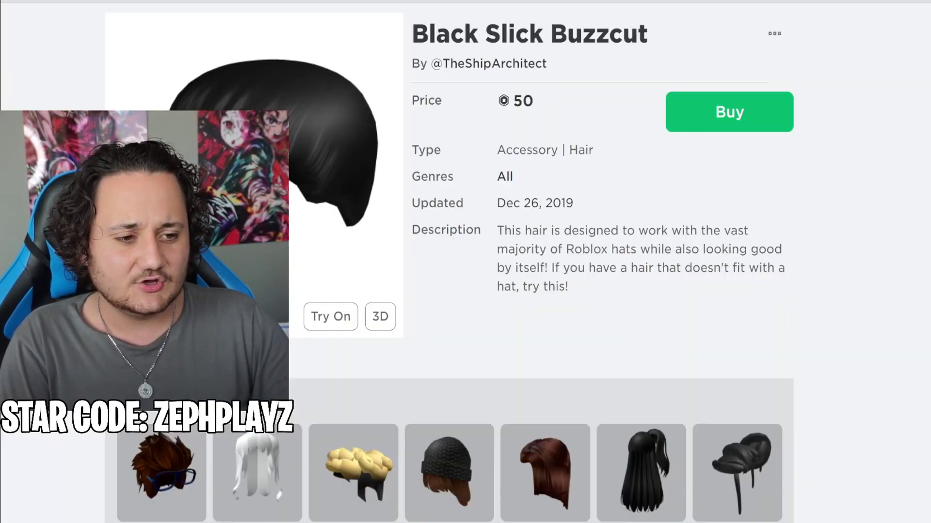
click(762, 127)
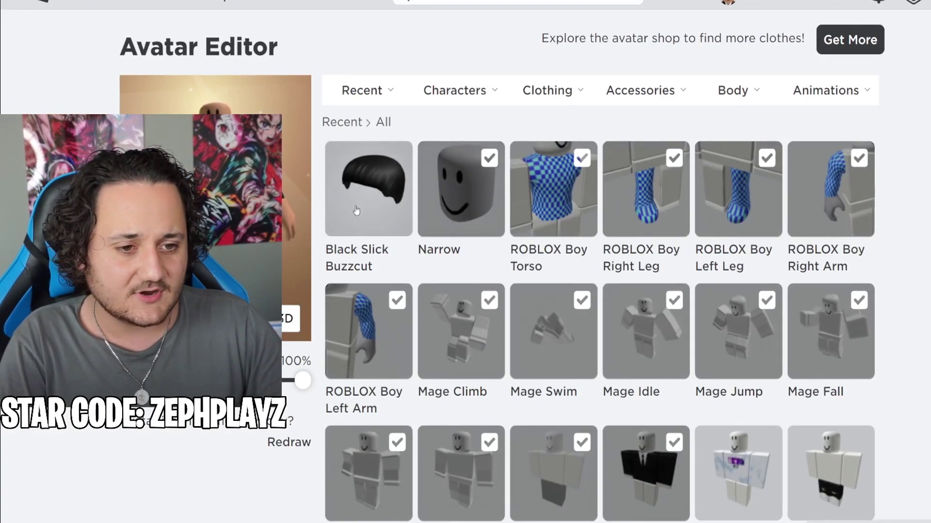
Open the owned body faces, equip the Zombie Face on the avatar and look over further faces.
mouse_move(722, 81)
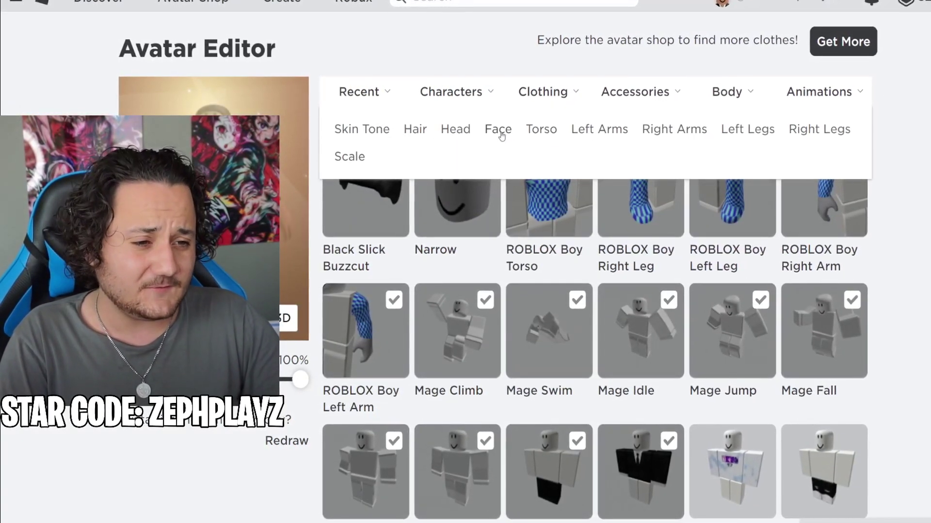
click(499, 131)
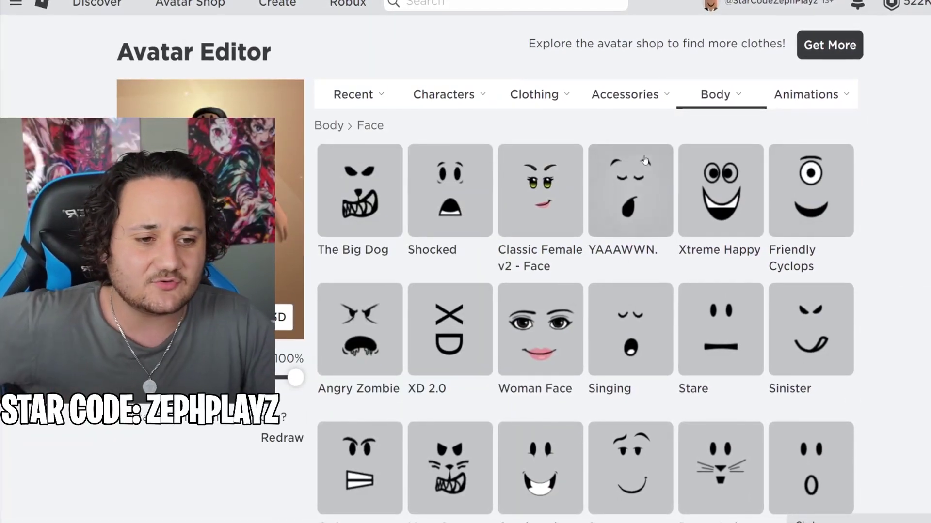
scroll(742, 339, down, 3)
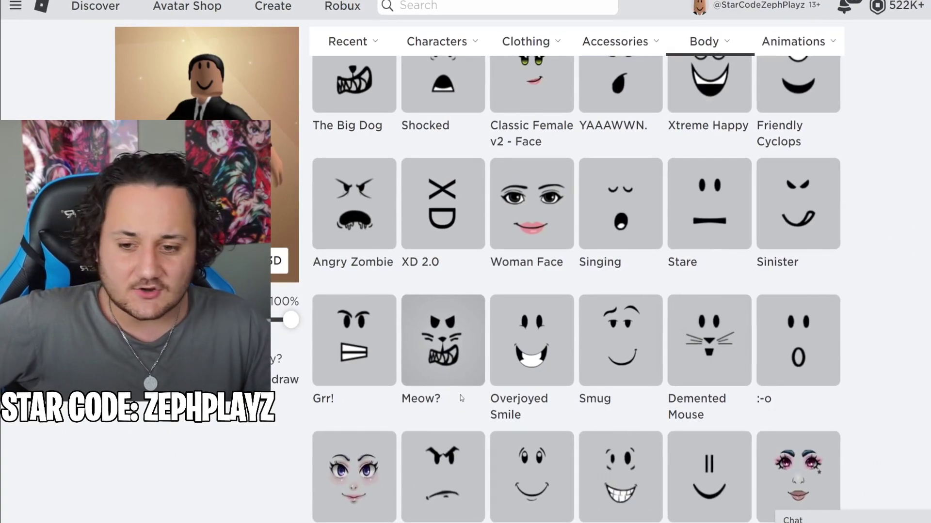
scroll(460, 398, down, 10)
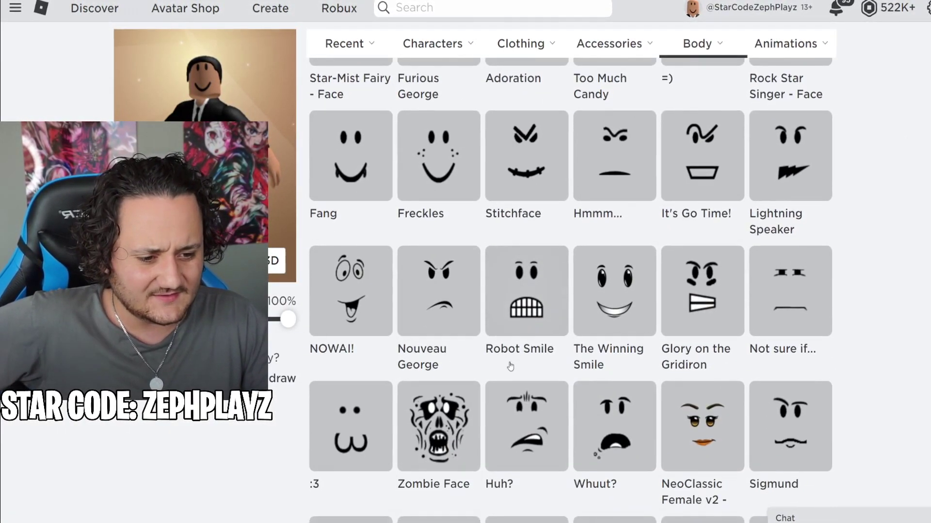
scroll(510, 367, down, 4)
click(460, 328)
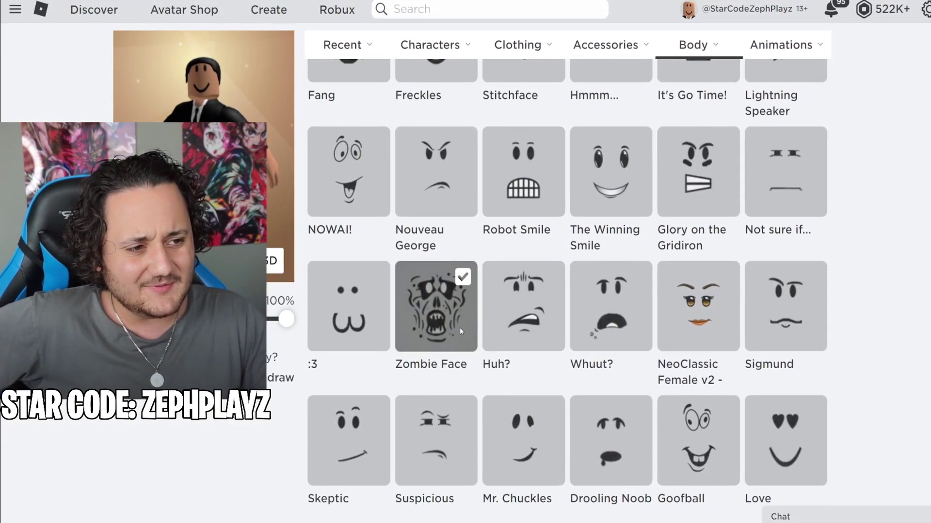
scroll(460, 329, down, 4)
scroll(460, 332, down, 9)
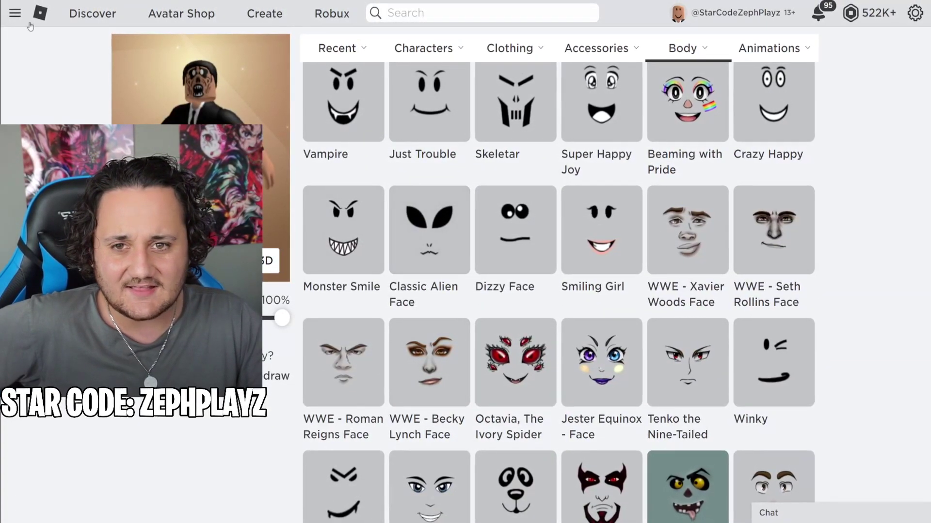
Open the profile and examine the avatar's full look under Currently Wearing.
click(15, 12)
click(77, 109)
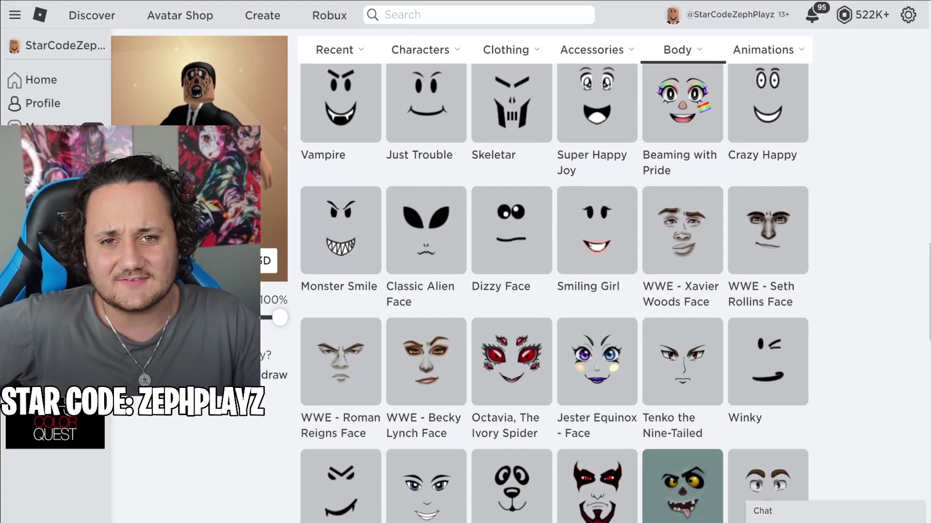
scroll(434, 423, down, 4)
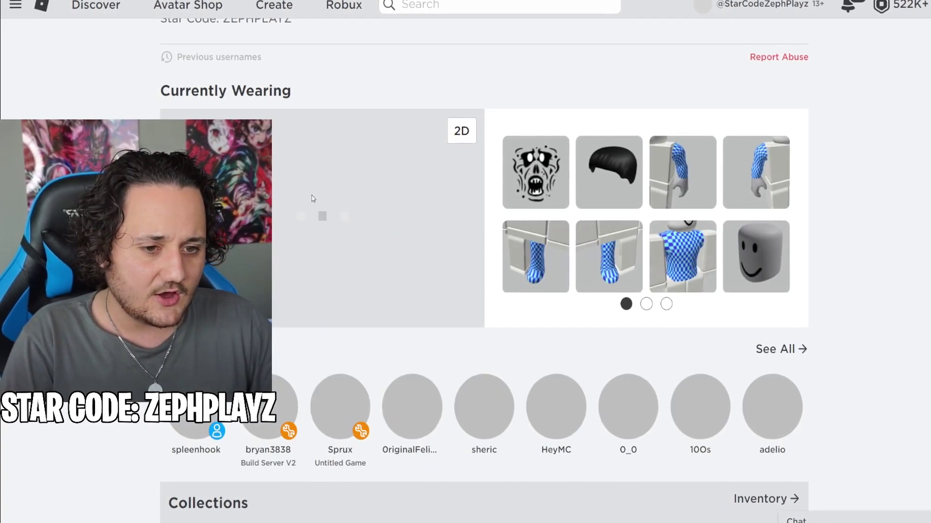
drag(313, 197, 346, 141)
scroll(349, 173, down, 5)
scroll(339, 138, up, 5)
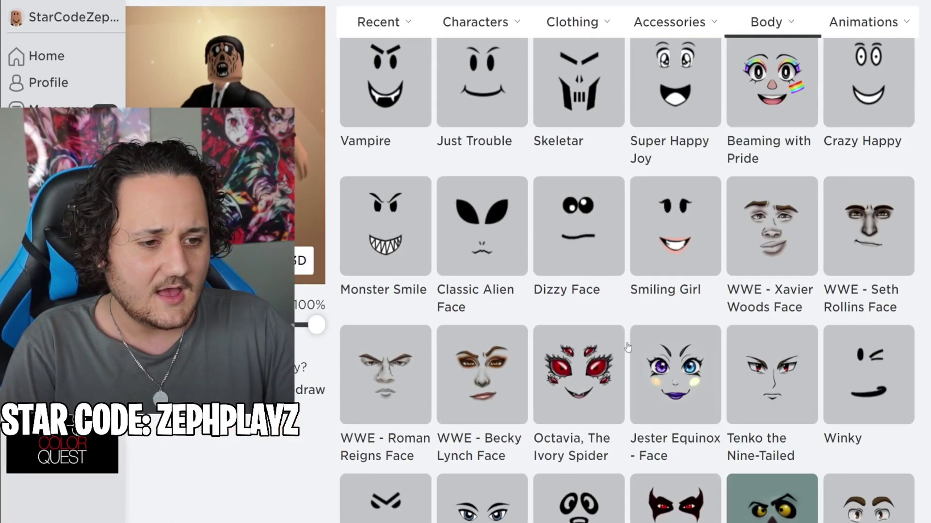
Try the Classic Alien Face on the avatar and examine it in the profile's 3D view.
click(465, 239)
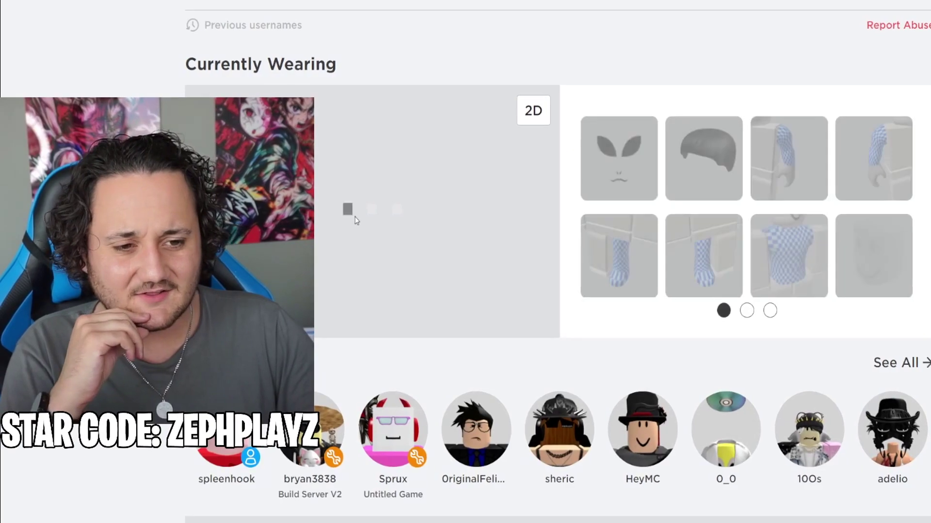
drag(371, 233, 347, 183)
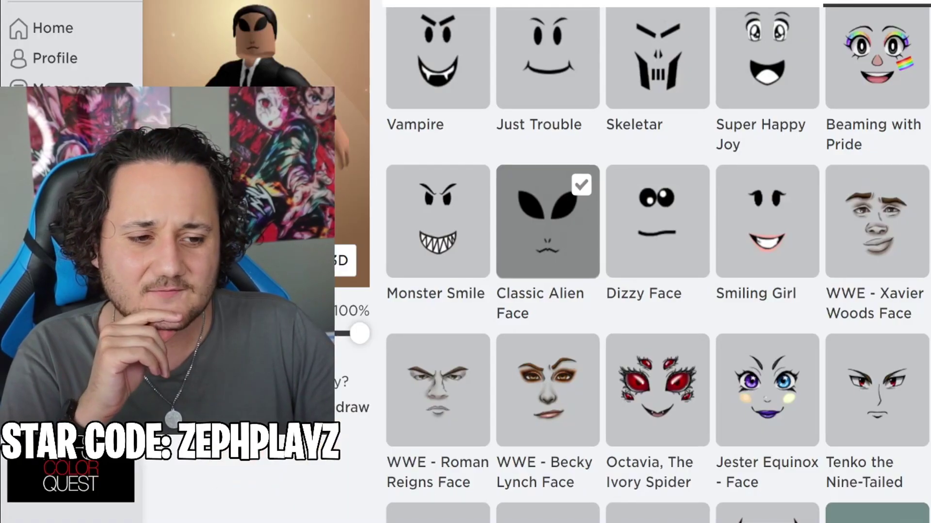
Equip the Alien face from the owned faces and look over the other available faces.
scroll(676, 264, down, 12)
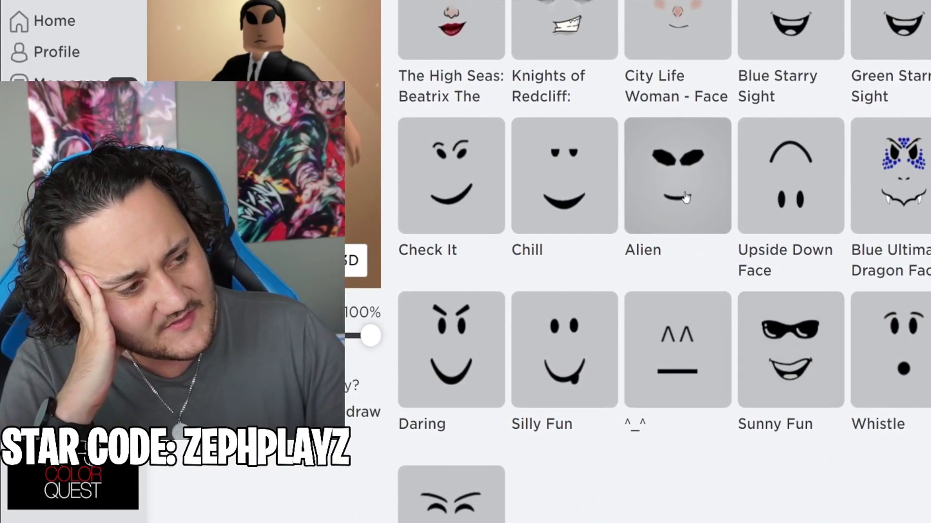
click(682, 198)
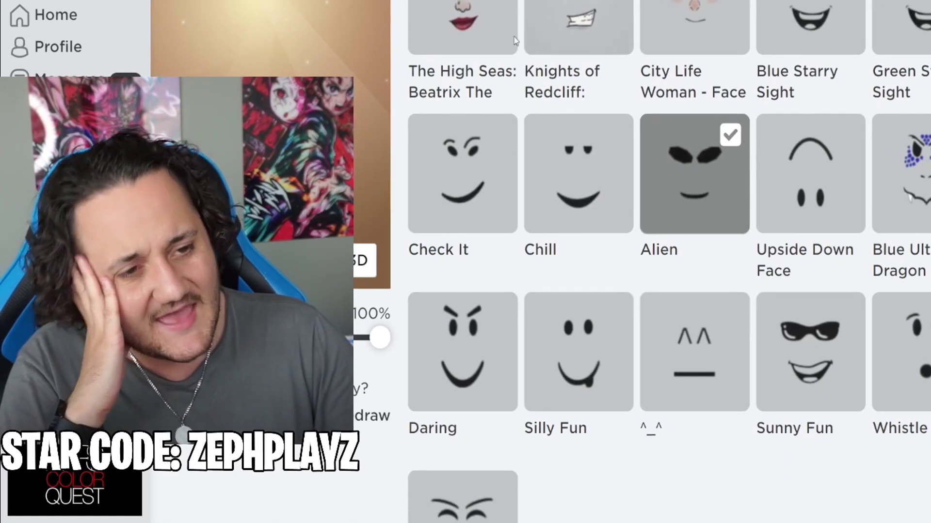
scroll(698, 194, up, 7)
scroll(927, 388, up, 4)
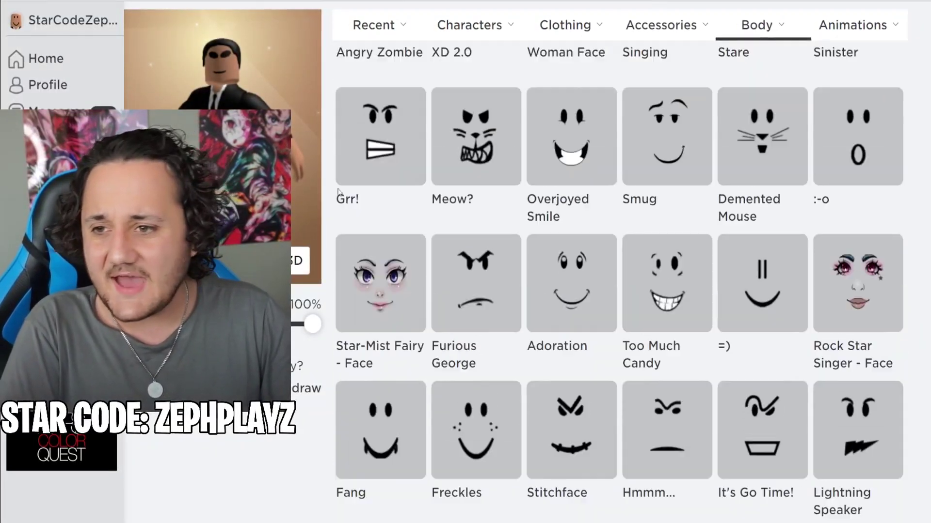
scroll(172, 15, down, 4)
scroll(172, 15, up, 4)
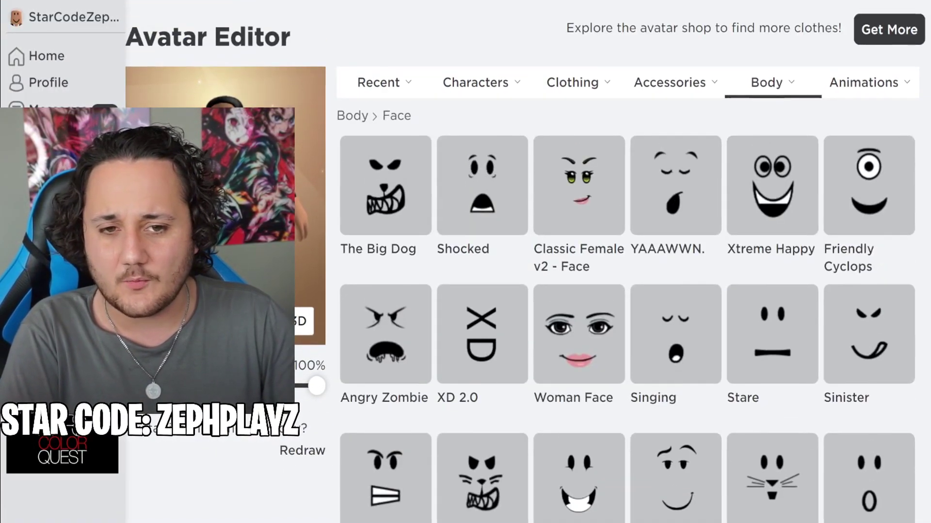
Search the Avatar Shop's head accessories for "memories" and pick the Memories mask.
click(182, 1)
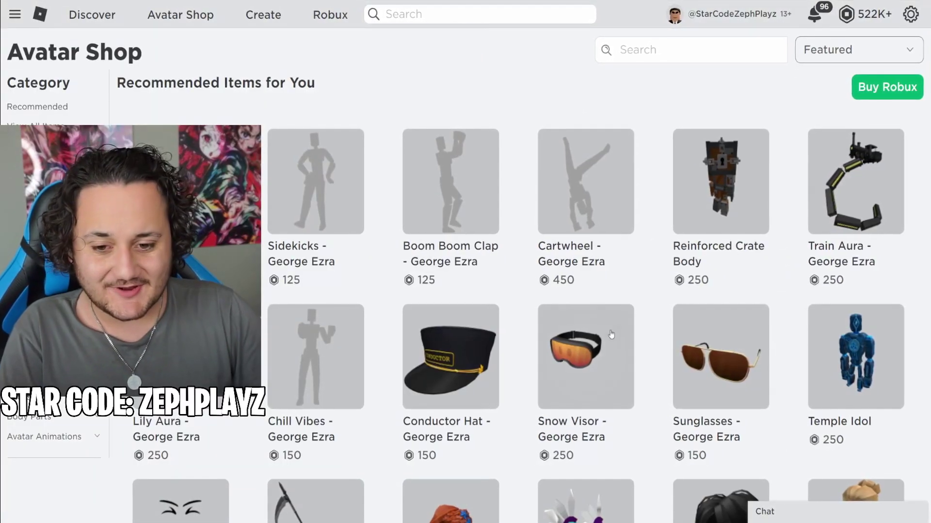
click(29, 396)
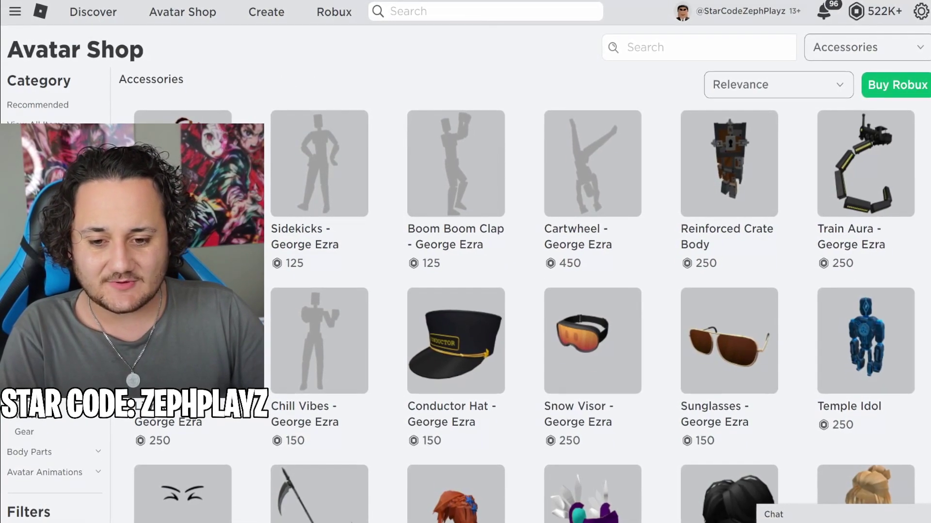
click(24, 290)
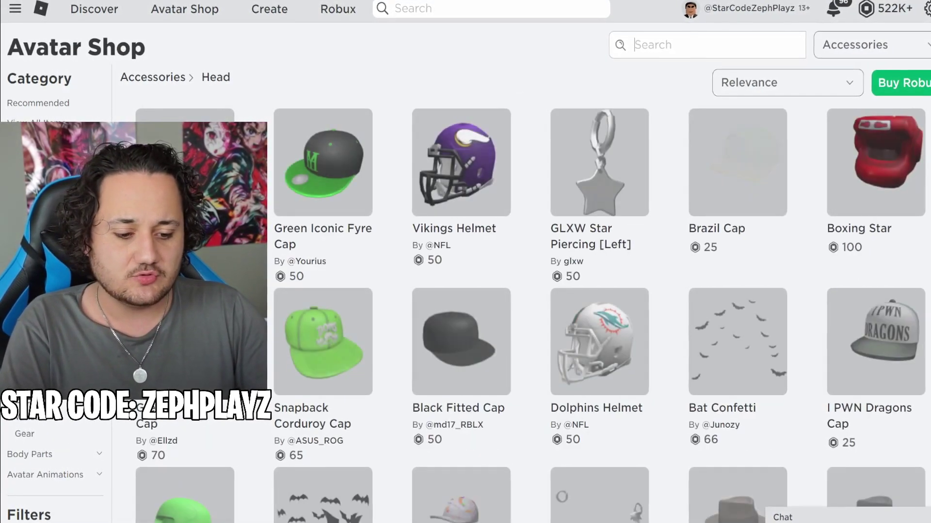
click(662, 42)
text(memo)
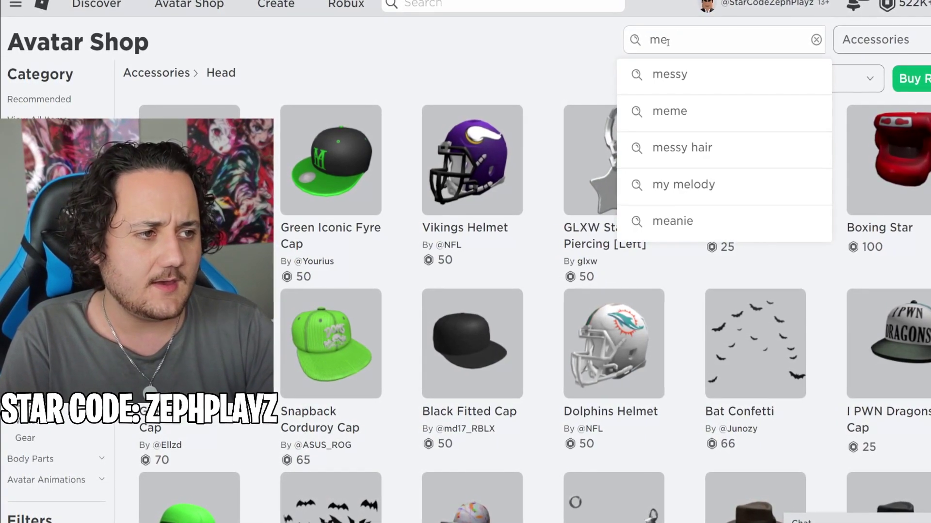
text(ries)
key(Return)
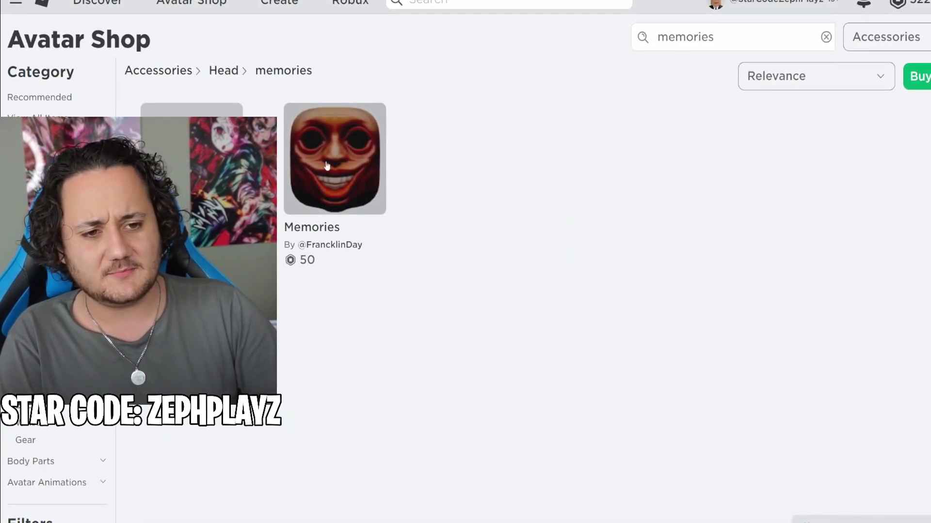
click(383, 255)
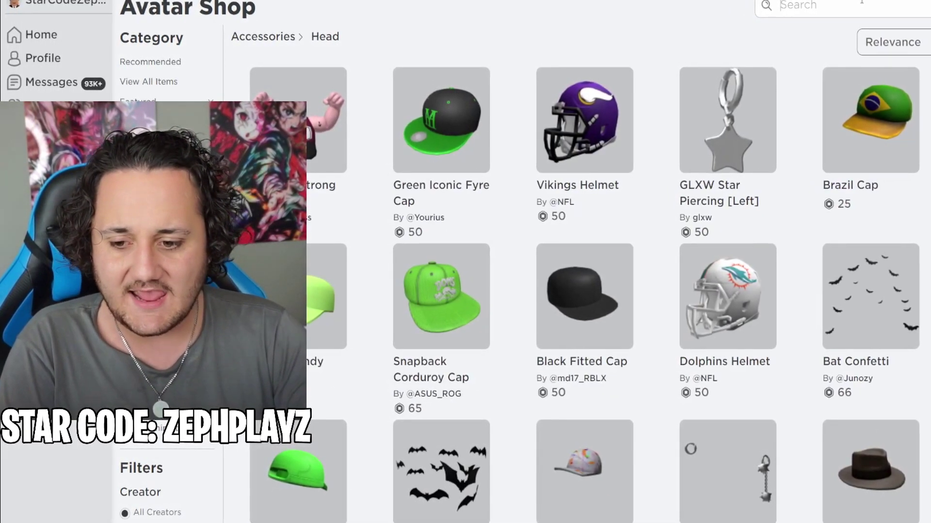
Search the head accessories for "pleading" and open the face with large shiny black eyes.
click(864, 1)
text(pleading)
key(Return)
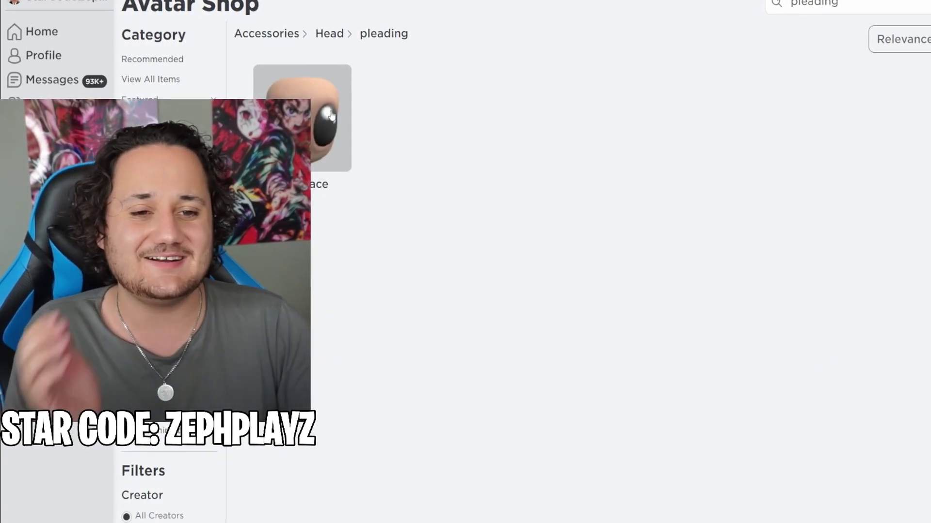
click(332, 116)
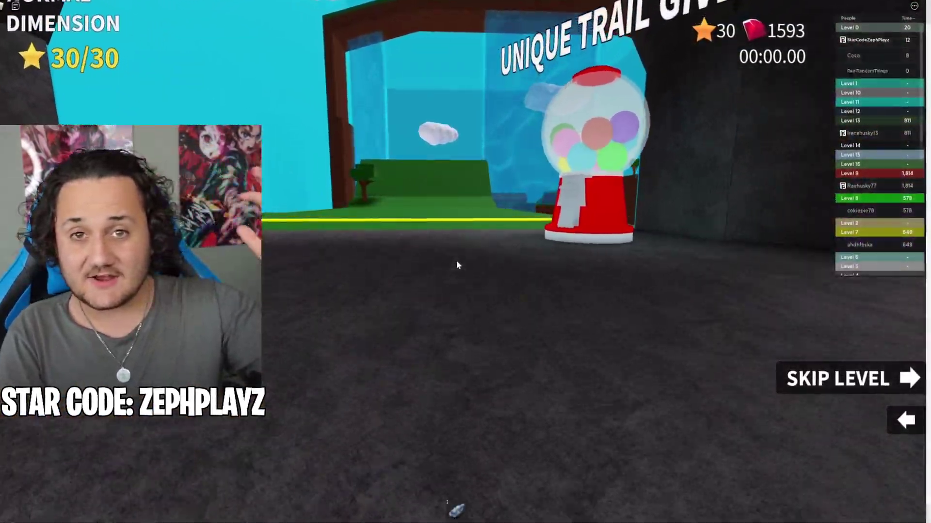
Walk forward past the gumball machine and close the loot crates shop.
key(w)
key(w)
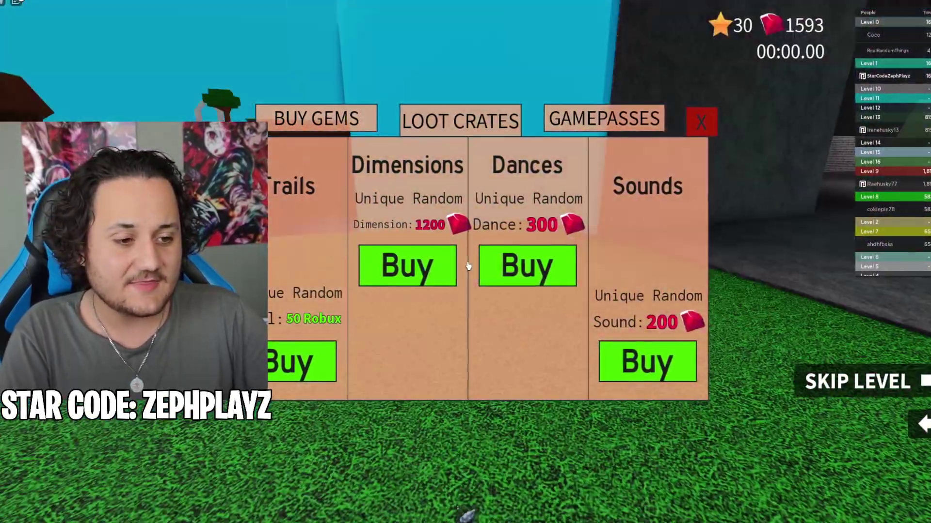
key(Escape)
key(Escape)
click(706, 126)
Walk out onto the grass to start the level and hide the player list.
key(w)
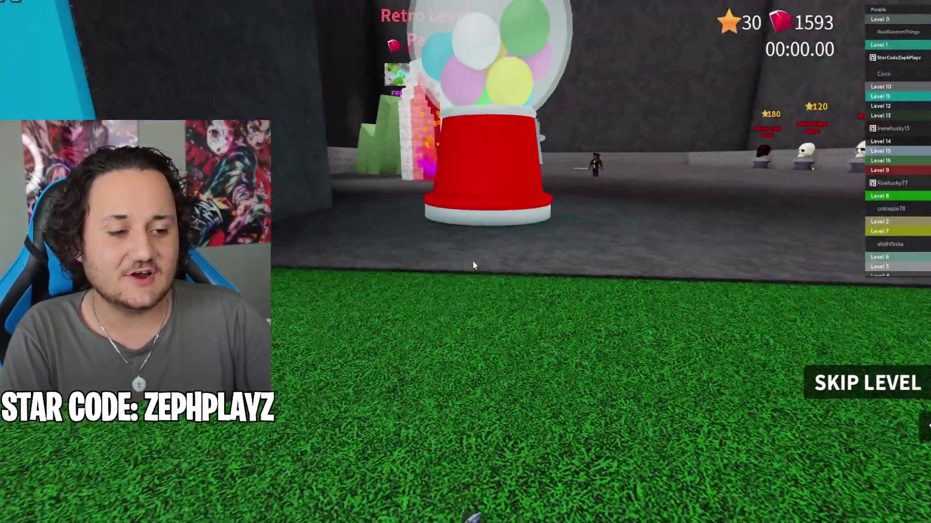
key(w)
key(Tab)
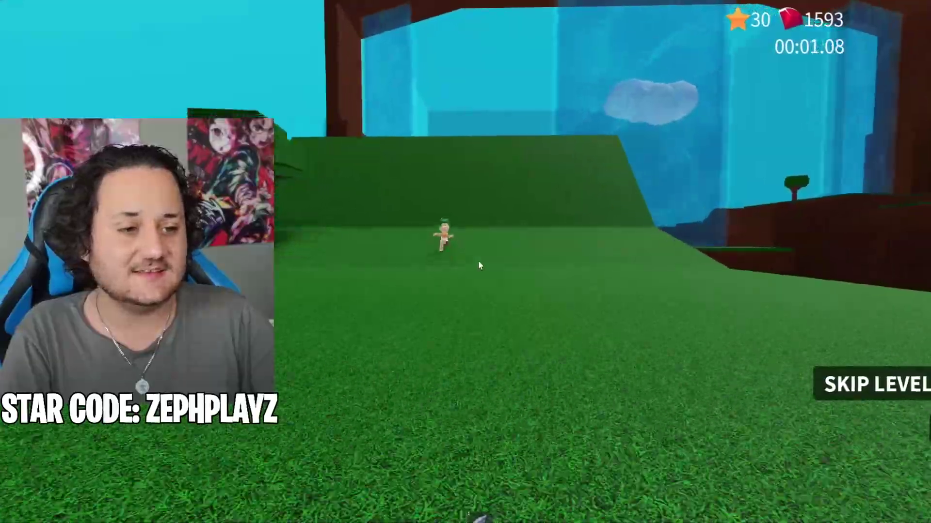
Run and jump over the first grassy ramp, through the brown rock arch, and past the tree on the following grass platform.
key(w)
key(space)
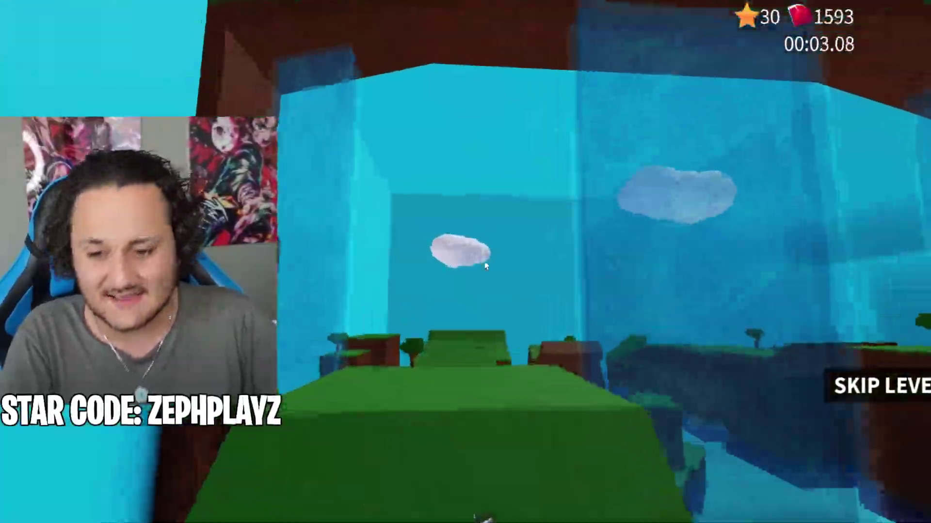
key(w)
key(space)
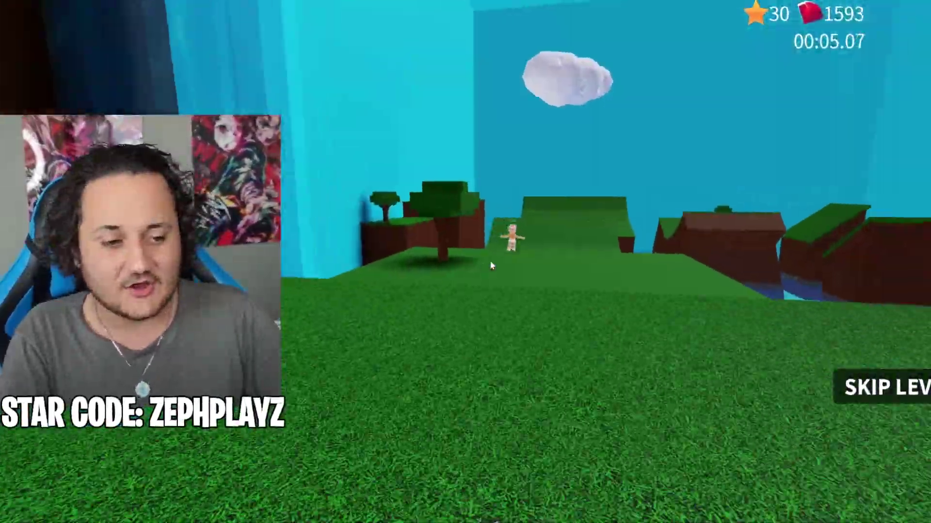
key(space)
key(w)
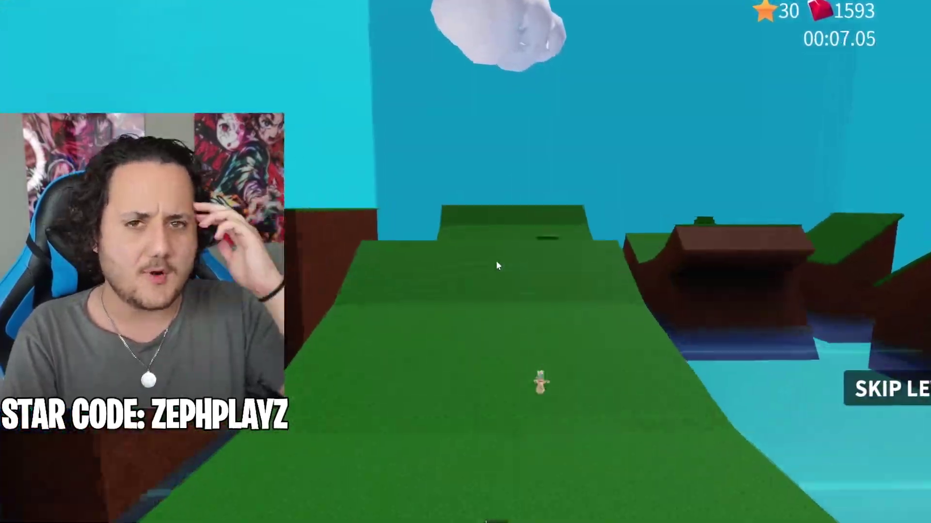
Jump along the long grass slopes, passing the lone tree and heading for the large green ramp.
key(space)
key(w)
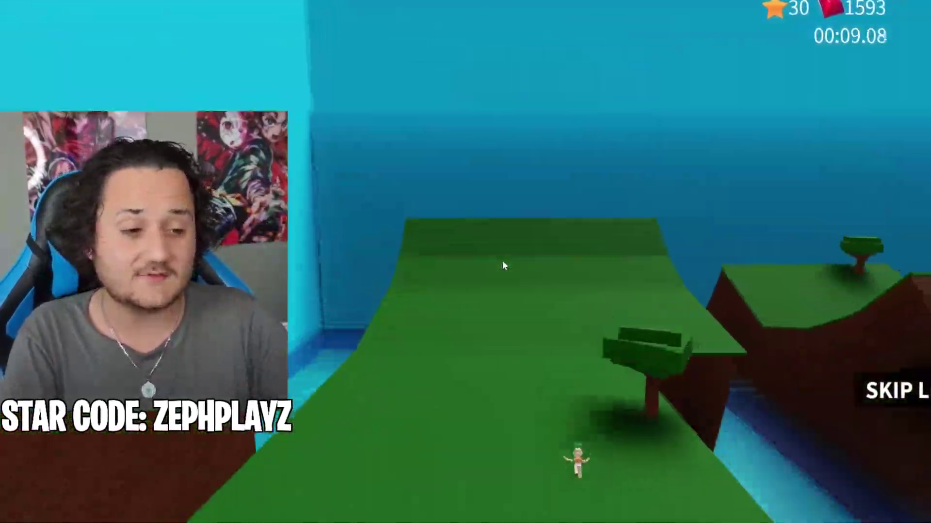
key(space)
key(w)
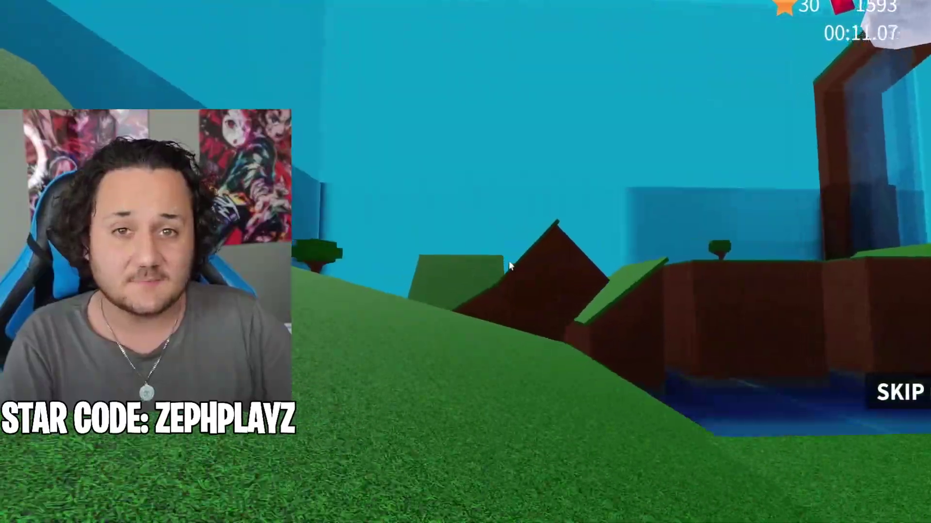
key(space)
key(w)
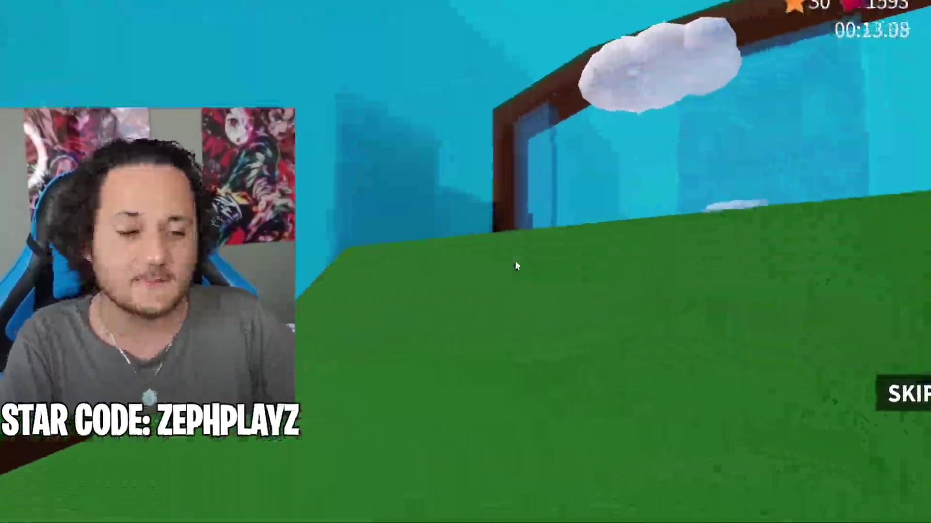
Run up the remaining grass ramps and leap across the gaps to reach the end of the grass level.
key(w)
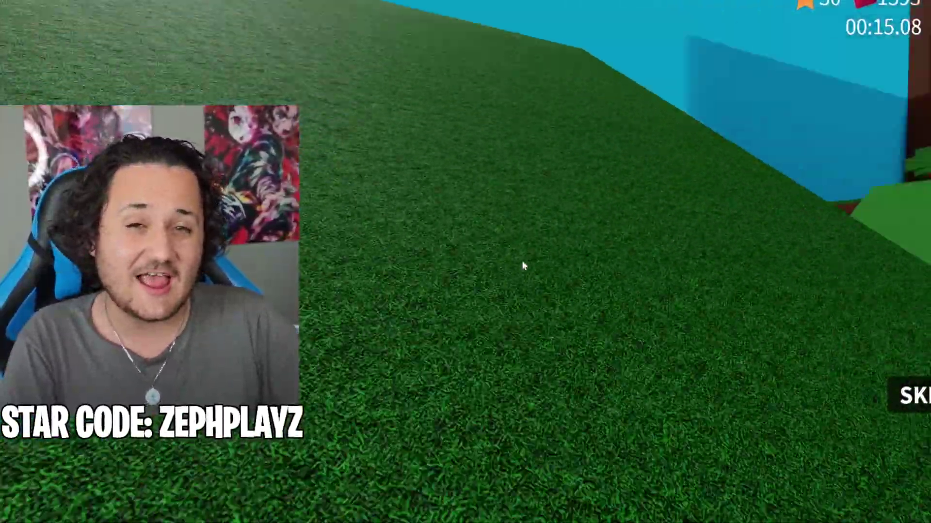
key(w)
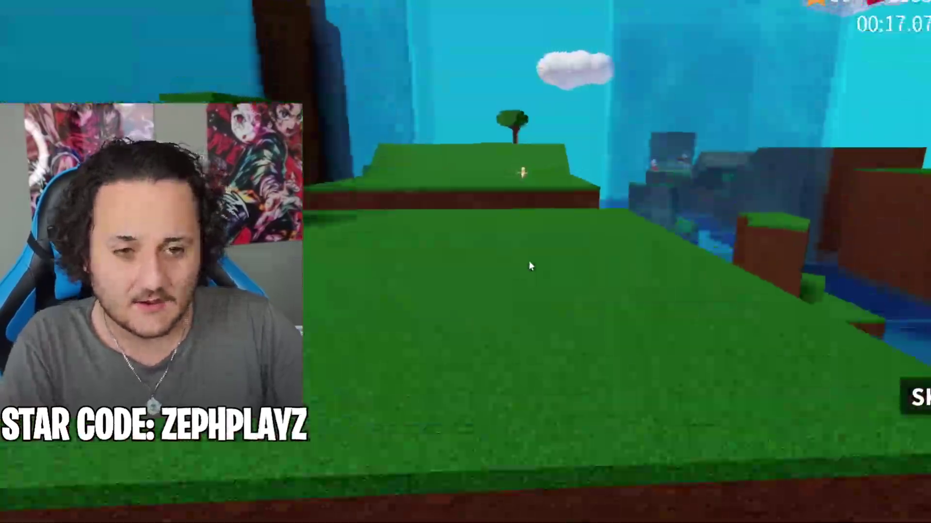
key(space)
key(w)
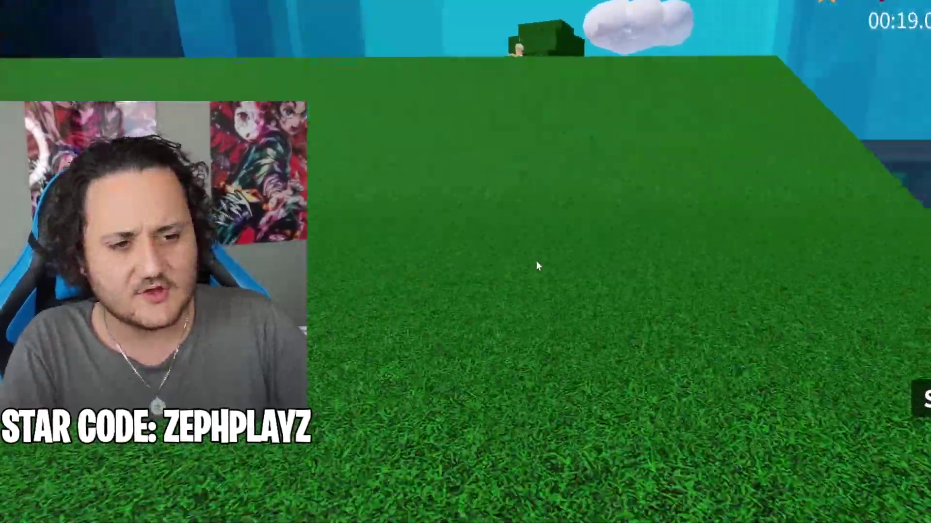
key(w)
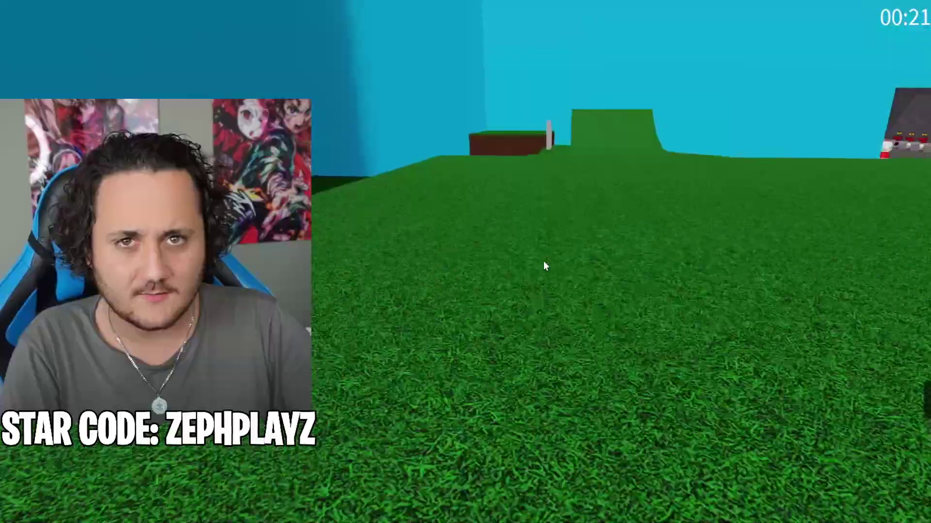
key(space)
key(w)
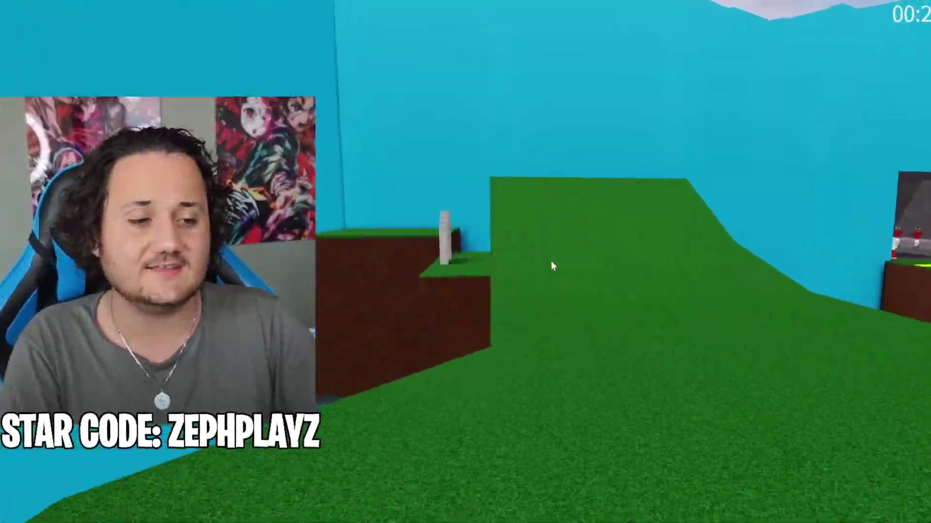
key(w)
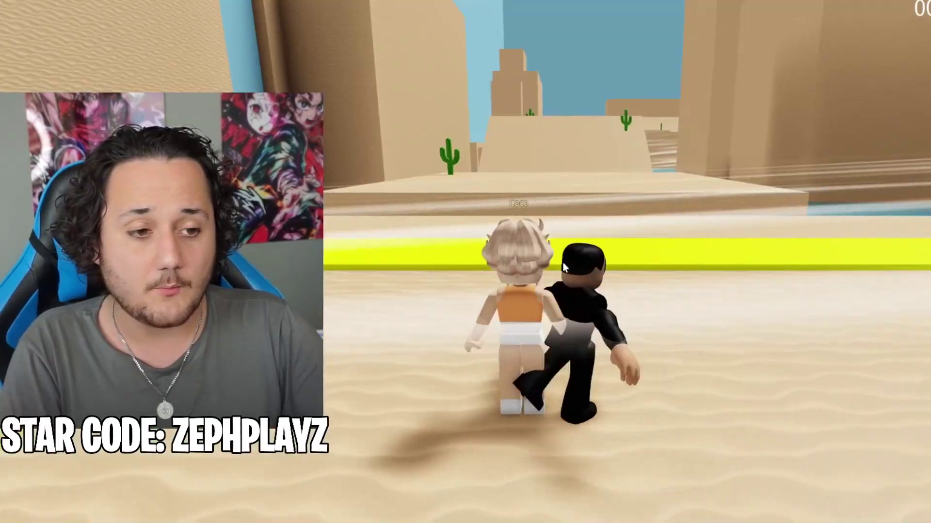
Cross the yellow start line of the desert level and jump forward across the sand.
key(w)
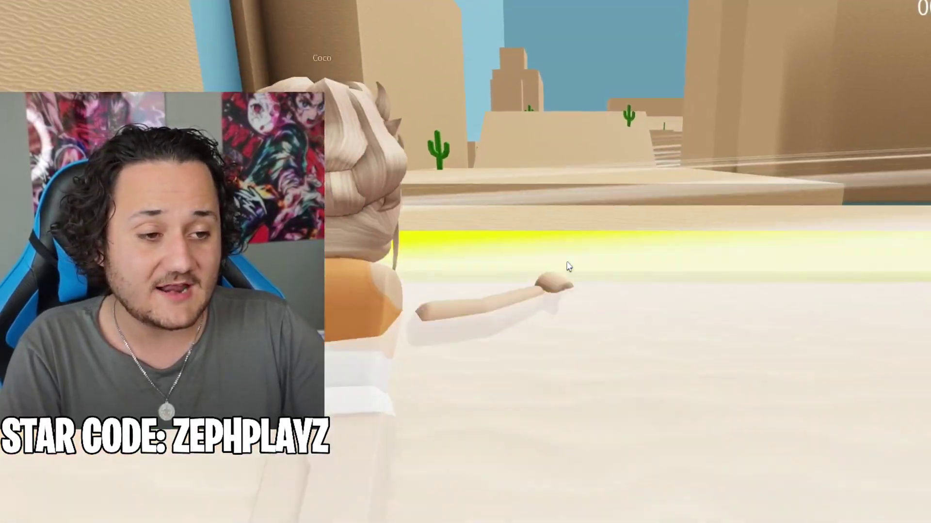
key(w)
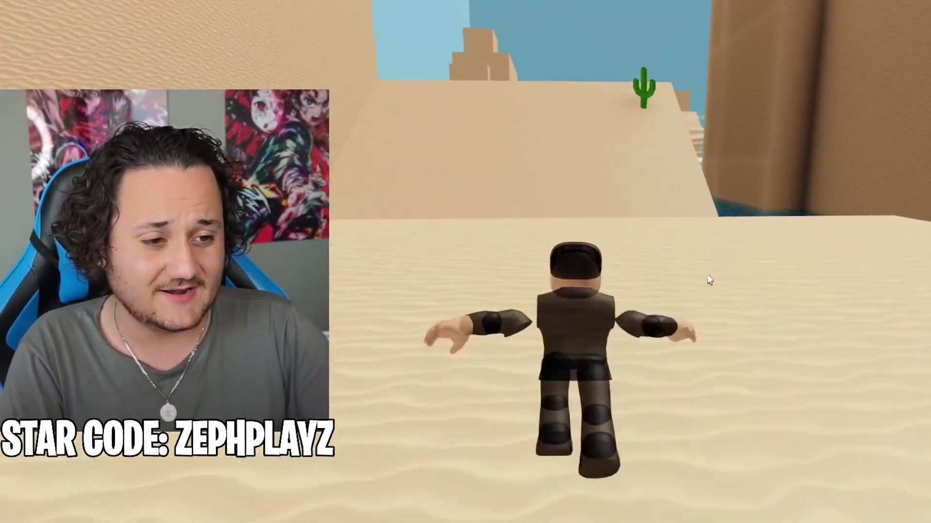
key(space)
key(w)
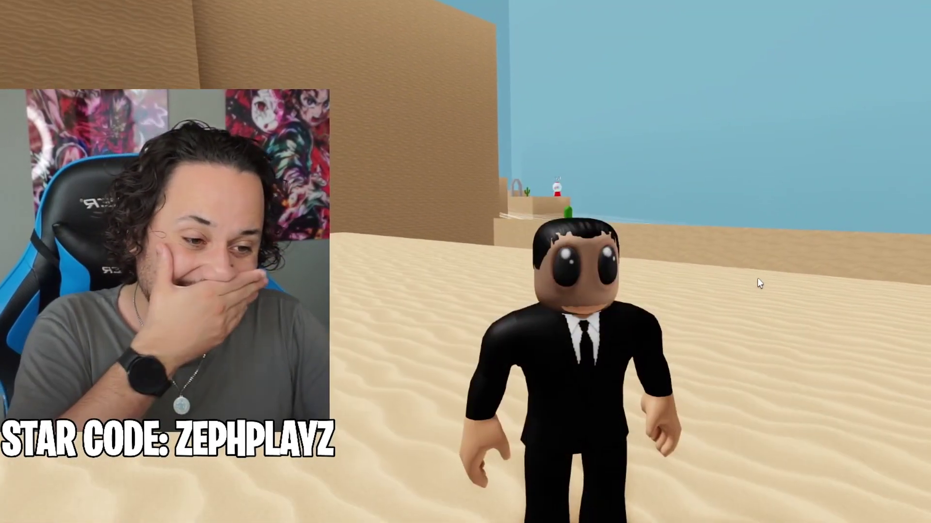
Examine the suited avatar's face with large shiny black eyes from the front while standing on the sand.
drag(751, 279, 735, 278)
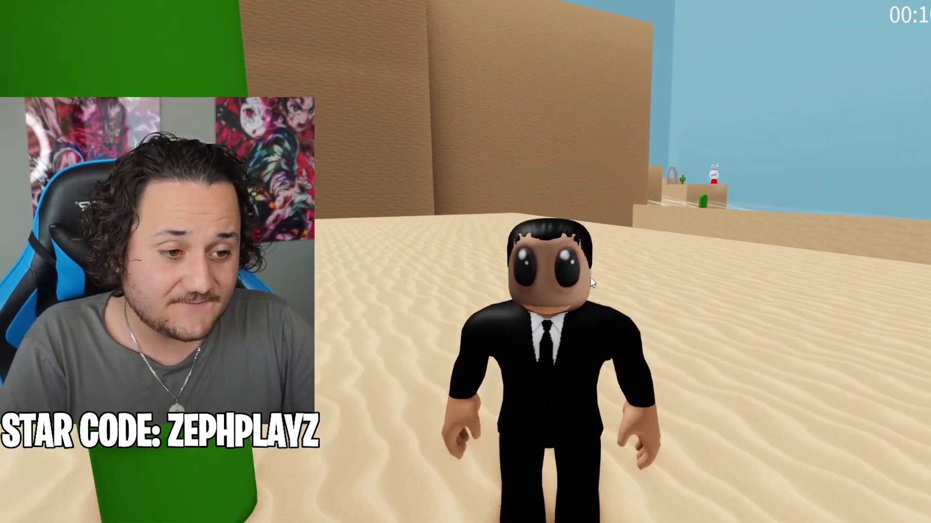
drag(589, 277, 586, 278)
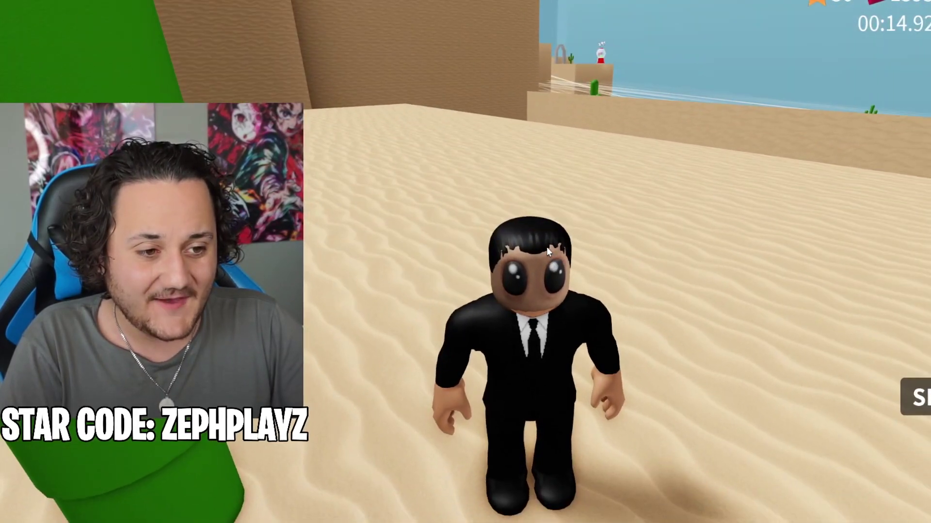
drag(547, 247, 555, 236)
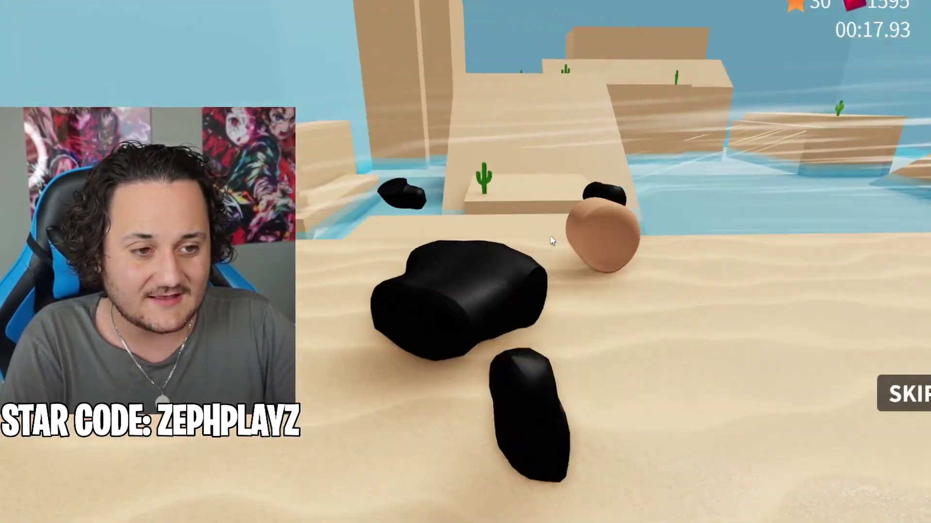